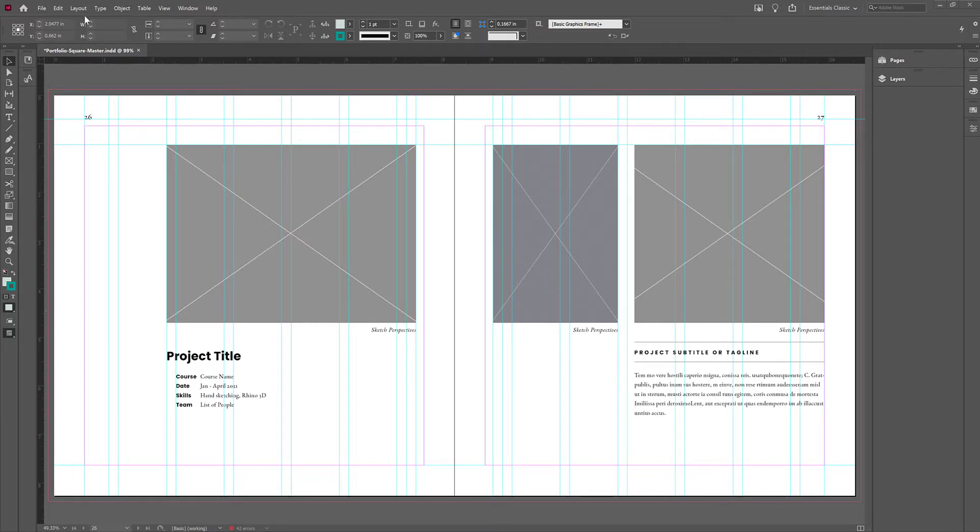
Place the PERSPECTIVE-mudflat-filter image from the Links folder at full size, starting near the upper-left corner of page 26
left_click(43, 9)
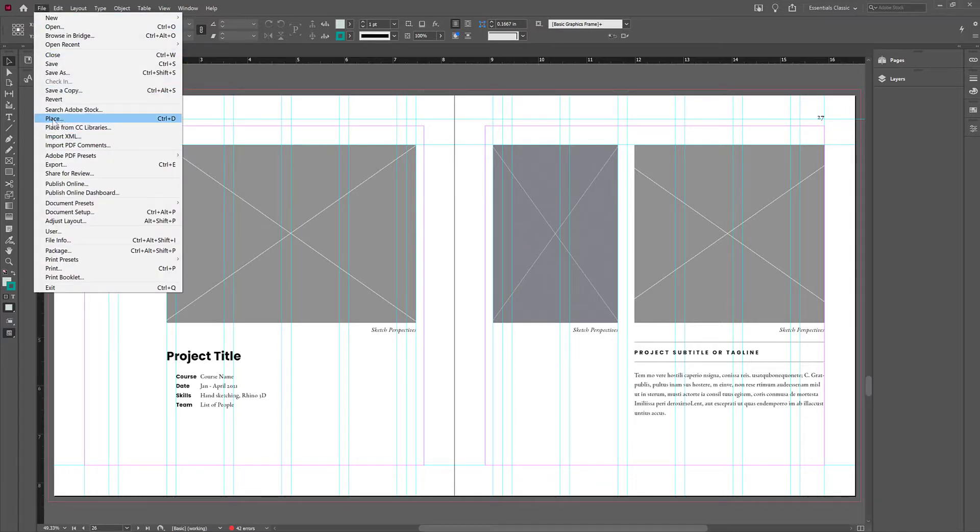
left_click(166, 121)
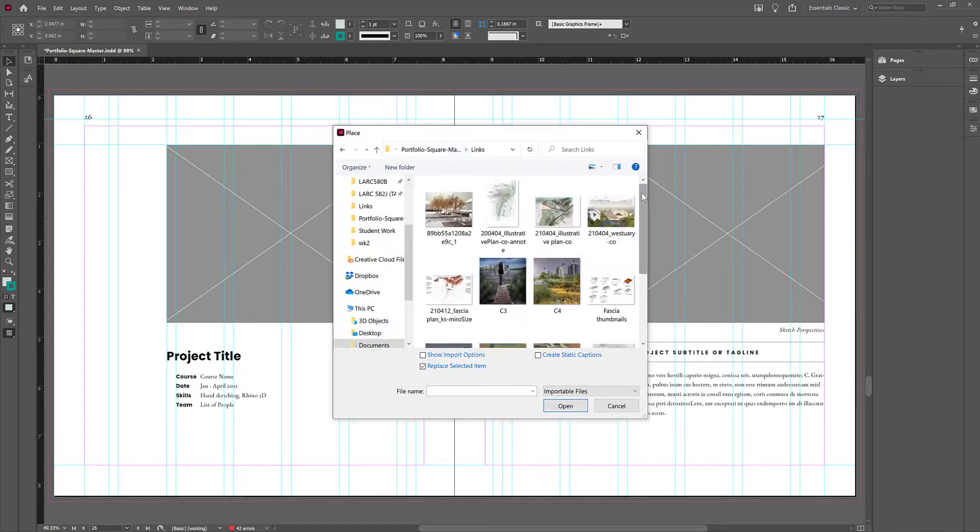
mouse_move(642, 194)
left_mouse_down()
mouse_move(641, 262)
mouse_move(646, 185)
left_mouse_up()
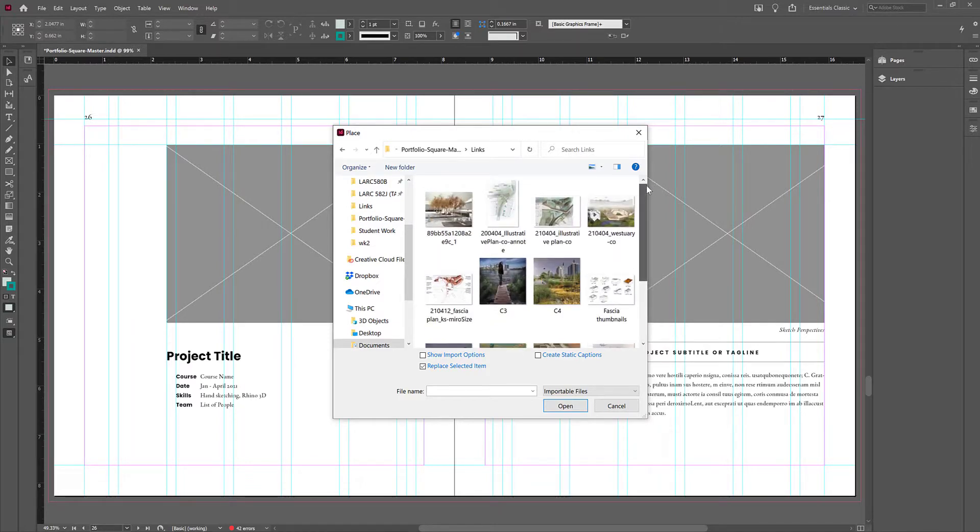
left_click_drag(646, 186, 651, 245)
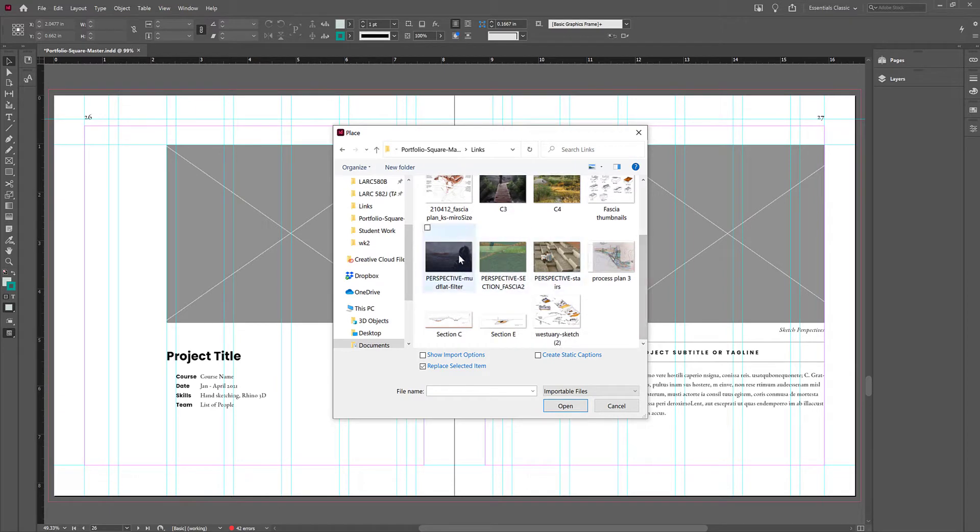
left_click(442, 260)
left_click(571, 408)
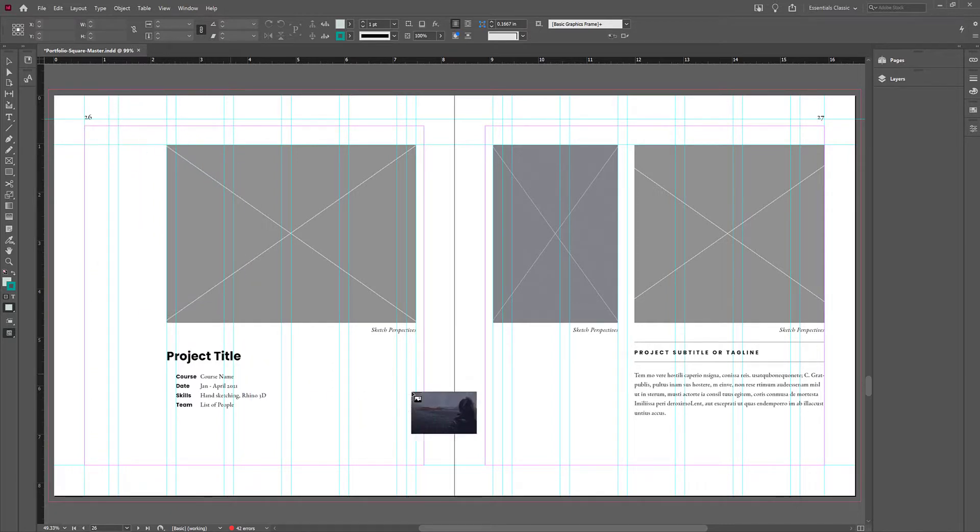
left_click(121, 131)
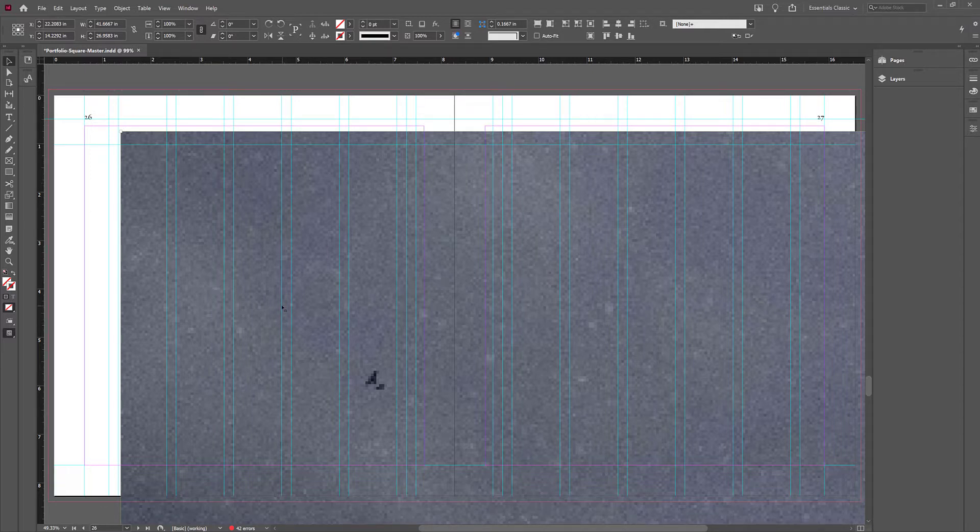
Try to shrink only the placed image's frame to about 11.65 by 7.64 in, and undo it
scroll(279, 287, "down", 6)
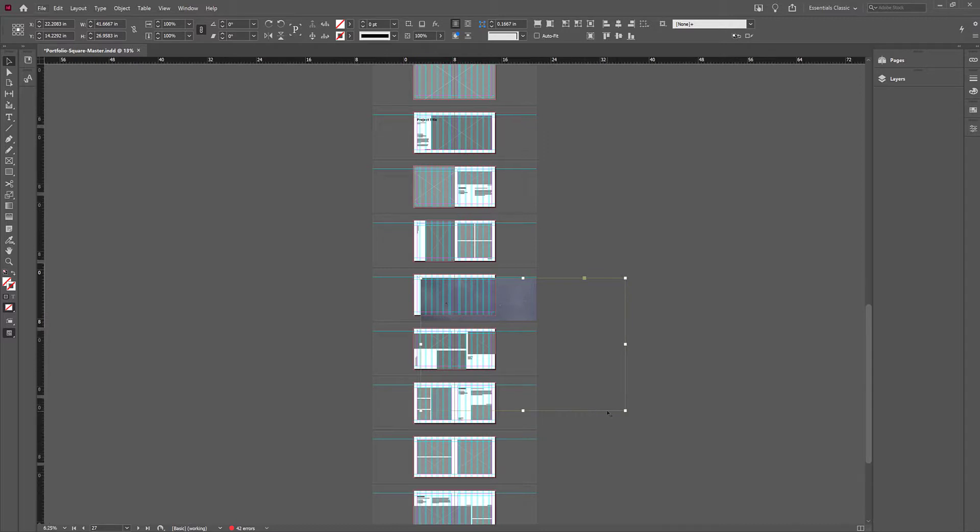
scroll(586, 410, "up", 3)
scroll(592, 358, "down", 3)
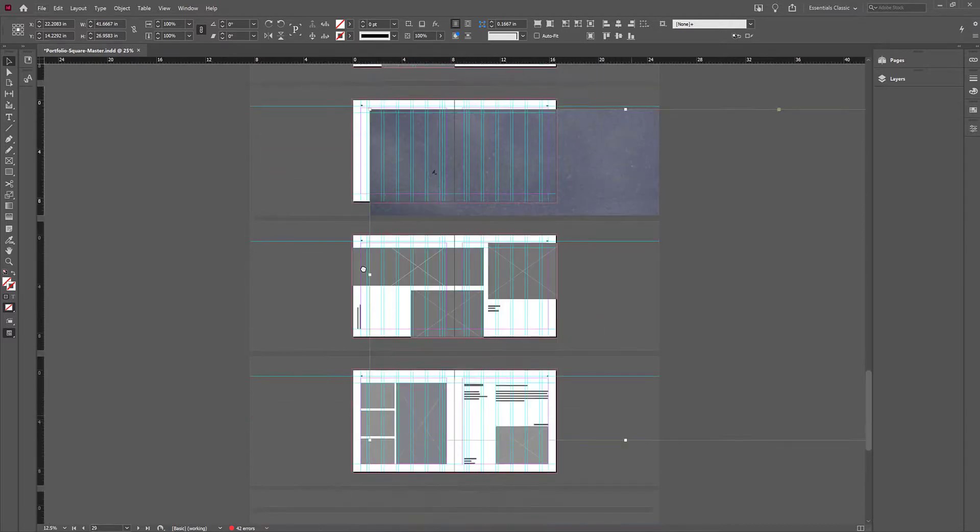
scroll(597, 316, "down", 2)
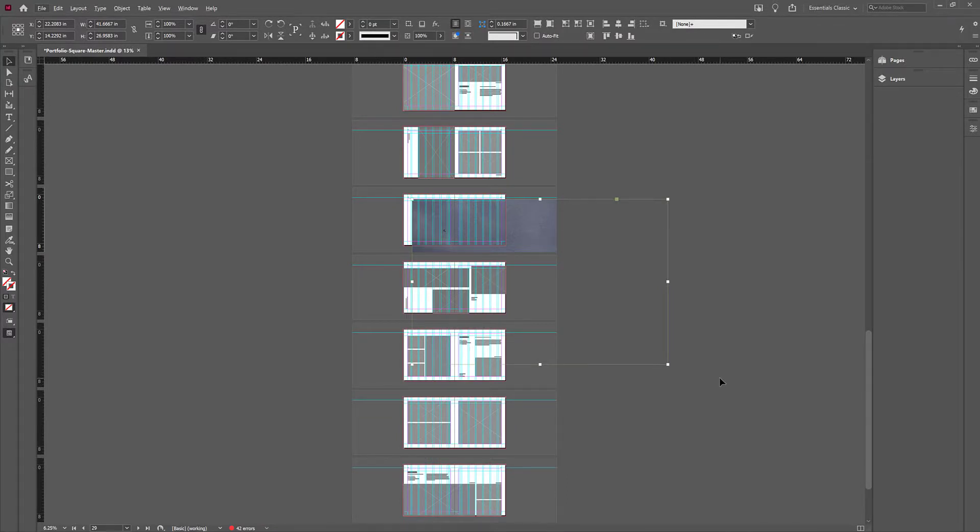
left_click_drag(668, 365, 484, 246)
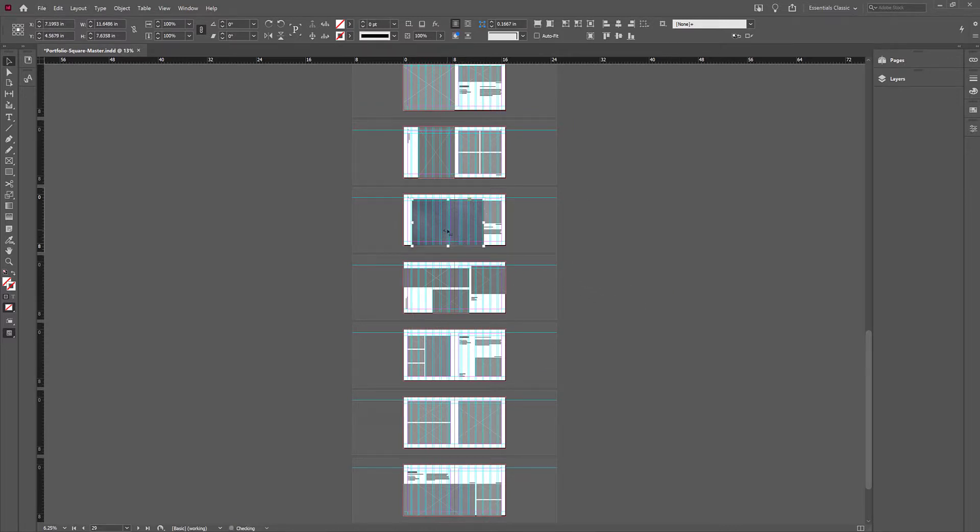
key("ctrl+1")
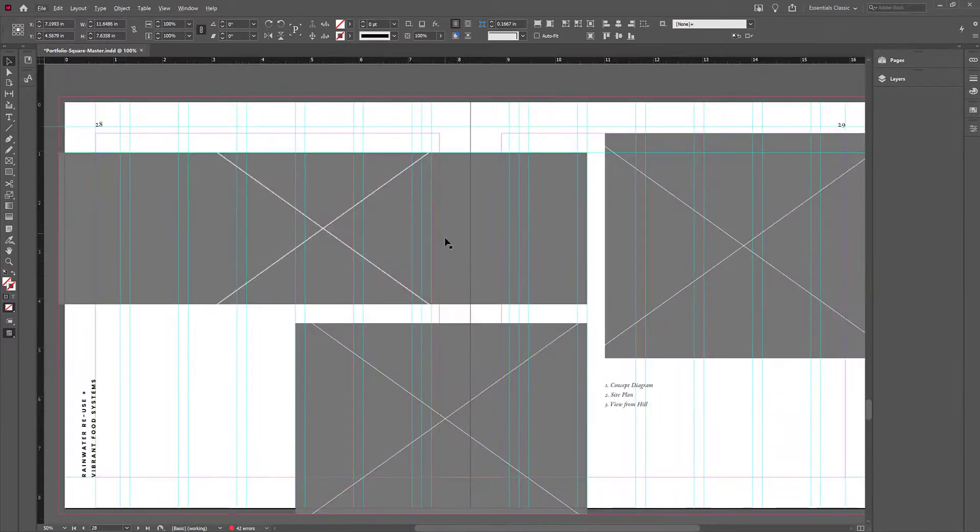
key("ctrl+minus")
scroll(452, 221, "up", 5)
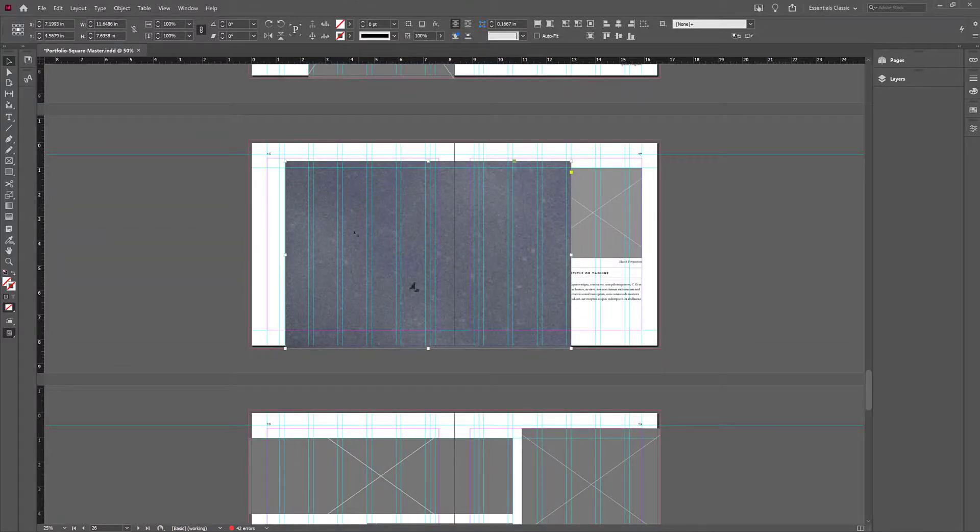
key("ctrl+alt+c")
key("ctrl+minus")
key("ctrl+minus")
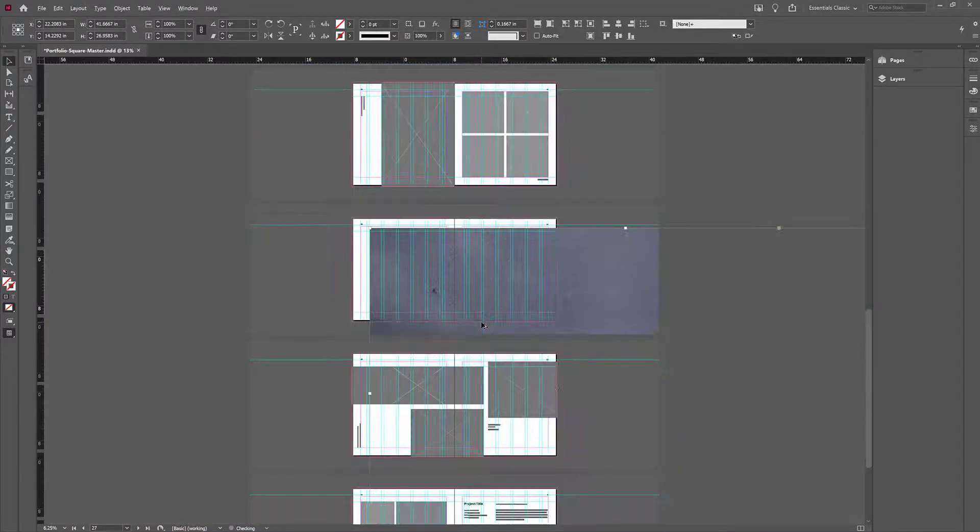
Scale the placed image together with its frame down to about 6.35 by 4.11 in
key("ctrl+equal")
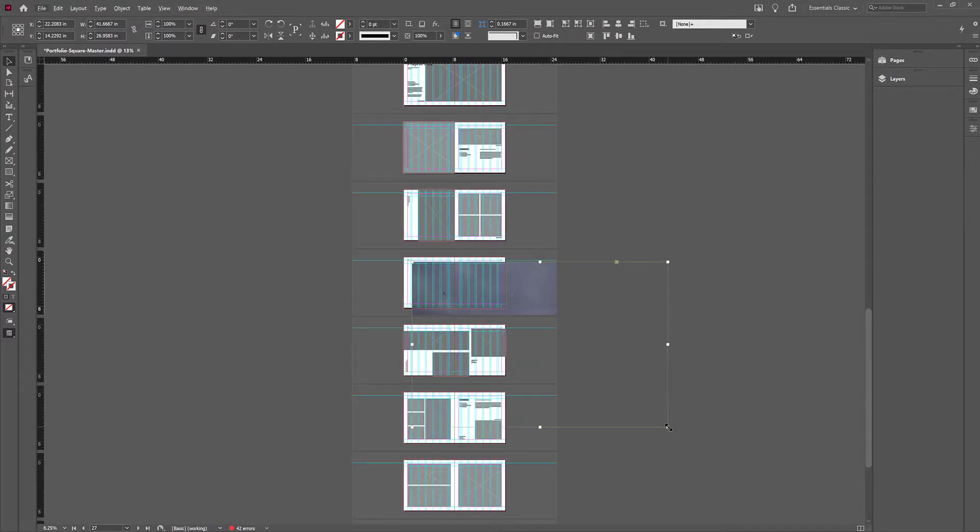
left_click_drag(668, 426, 479, 294)
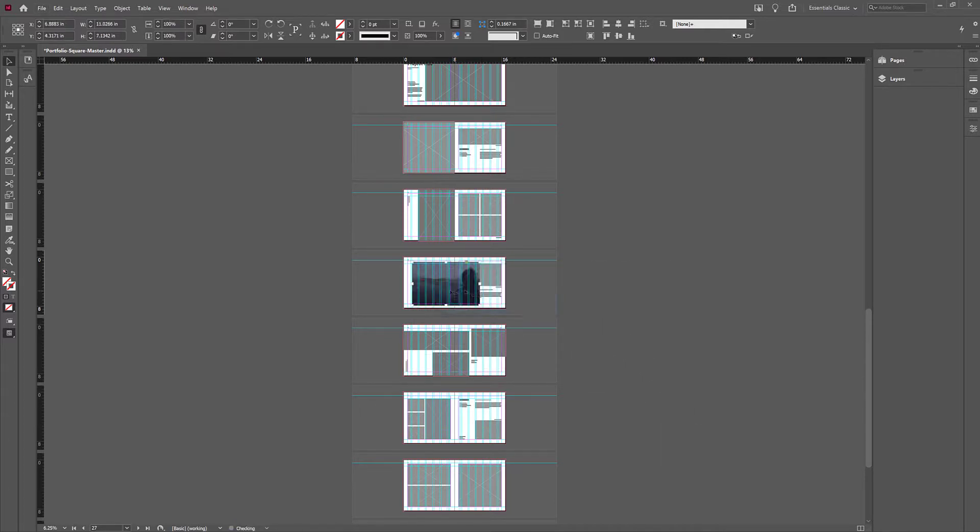
scroll(448, 285, "up", 1)
key("ctrl+equal")
key("ctrl+equal")
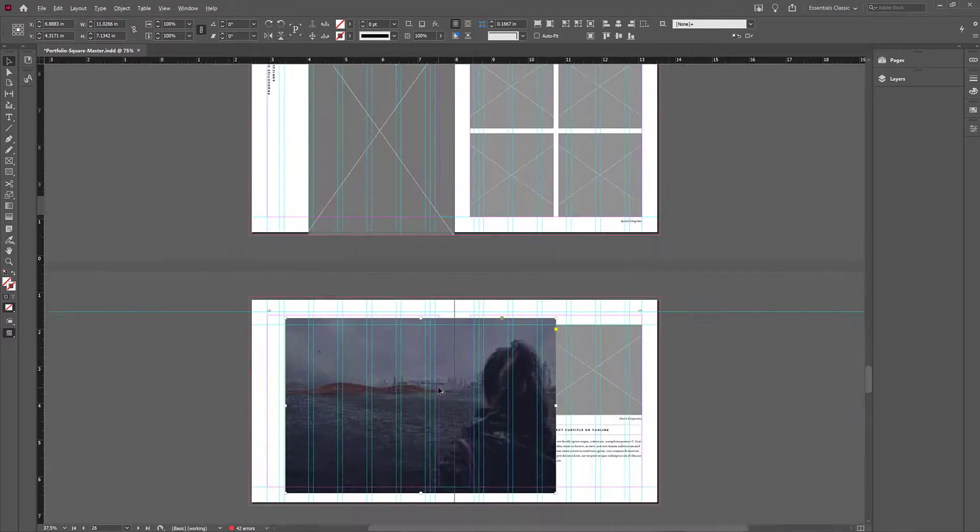
scroll(442, 389, "up", 1)
left_click_drag(459, 410, 472, 319)
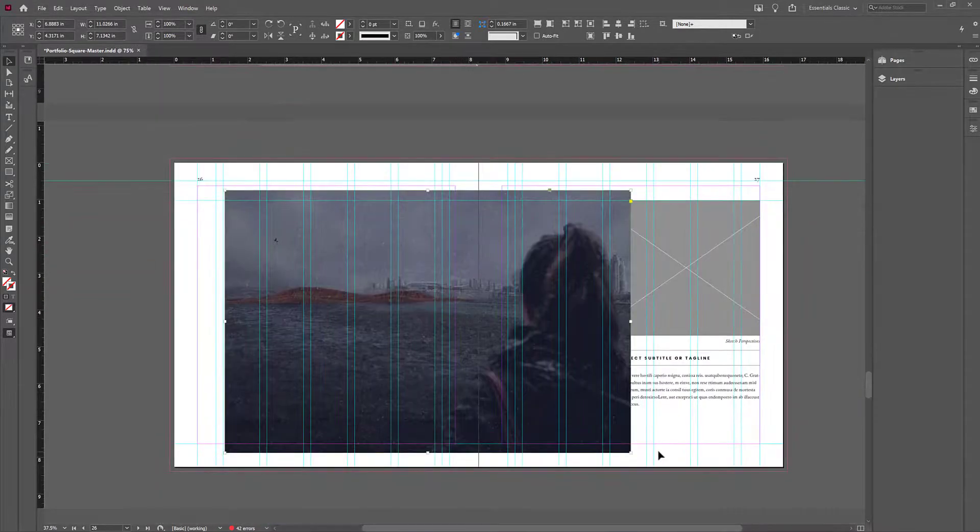
left_click_drag(631, 452, 458, 341)
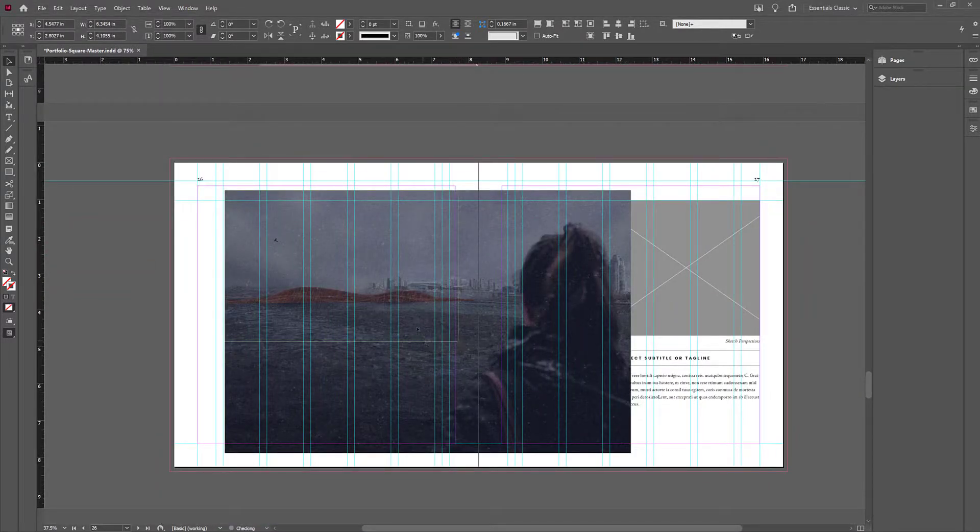
left_click(179, 290)
scroll(261, 282, "up", 2)
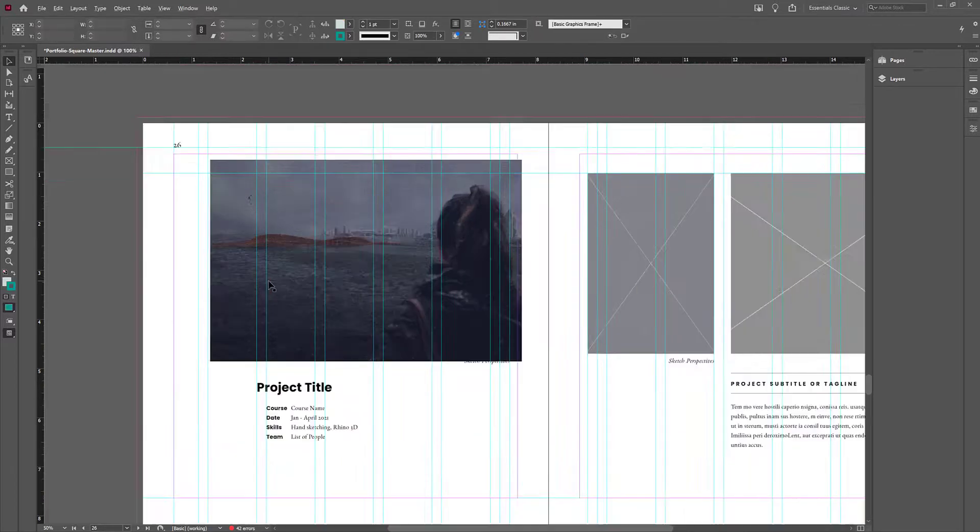
Move the scaled image down over the project title text on page 26, centred at about X 4.50, Y 4.27 in
left_click(393, 328)
scroll(390, 307, "down", 3)
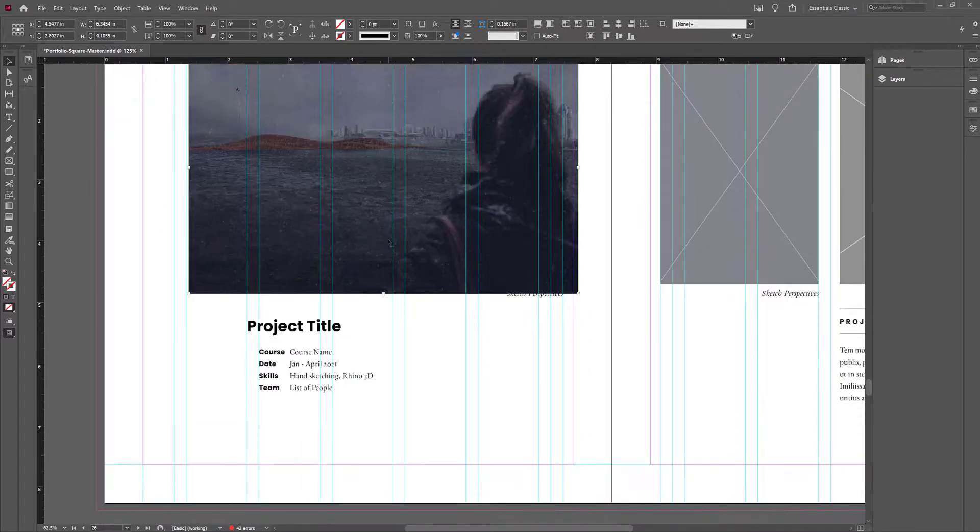
left_click_drag(387, 288, 393, 359)
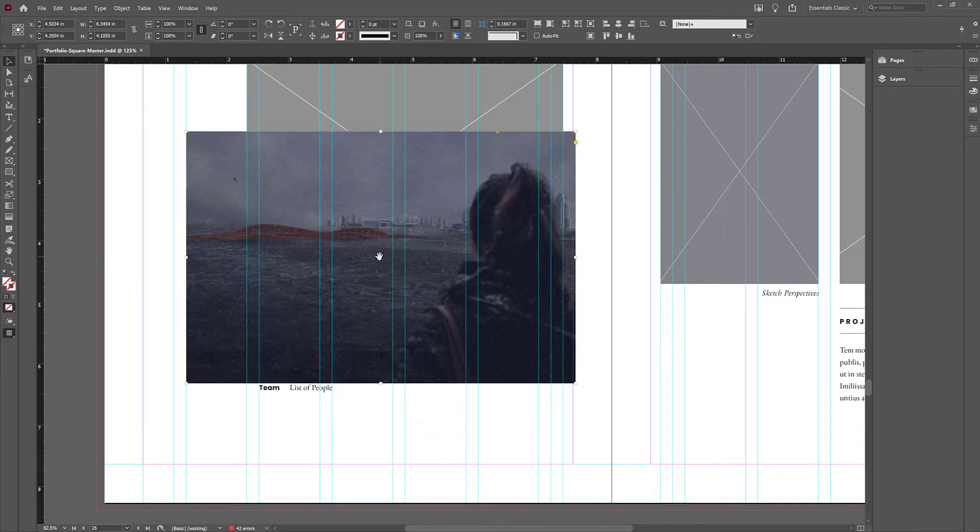
Try to shift the picture content down and to the right inside its fixed frame, and undo the shift
left_click_drag(379, 256, 444, 367)
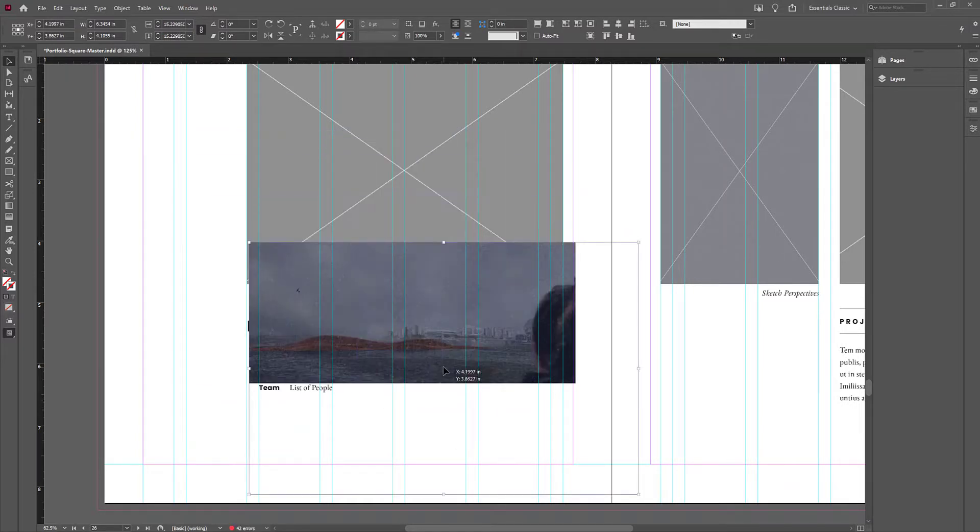
key("ctrl+z")
key("ctrl+z")
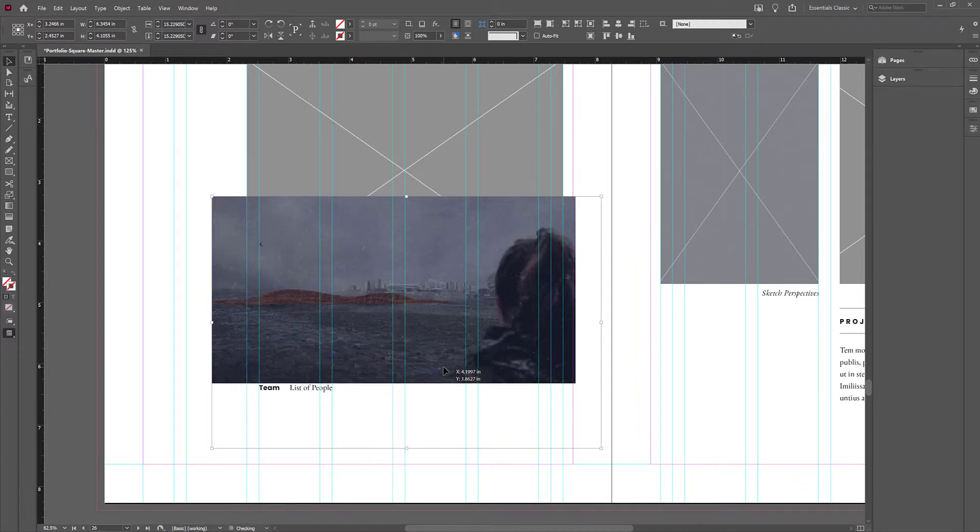
key("ctrl+z")
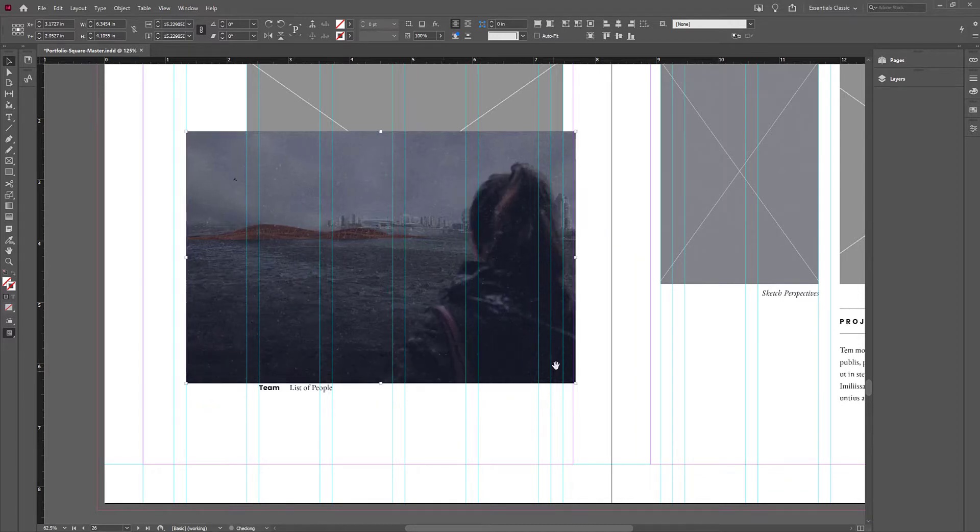
left_click(456, 420)
Try cropping the image frame from its top and left edges to about 5.16 by 3.32 in, and undo both crops
left_click(565, 378)
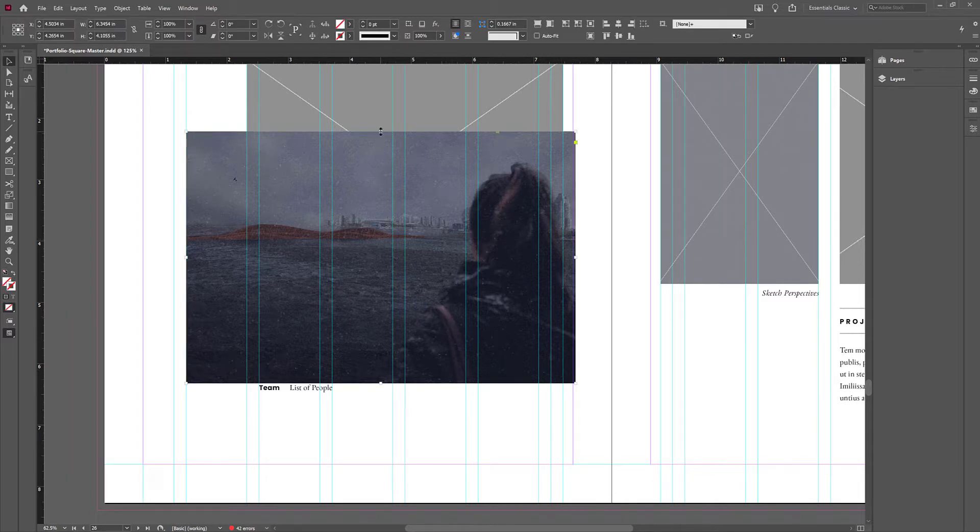
left_click_drag(380, 131, 381, 180)
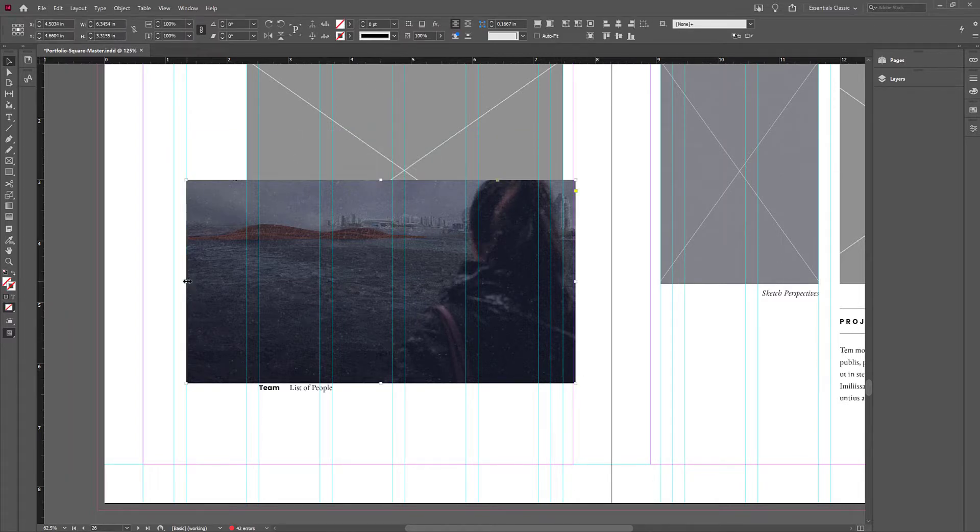
left_click_drag(187, 281, 259, 281)
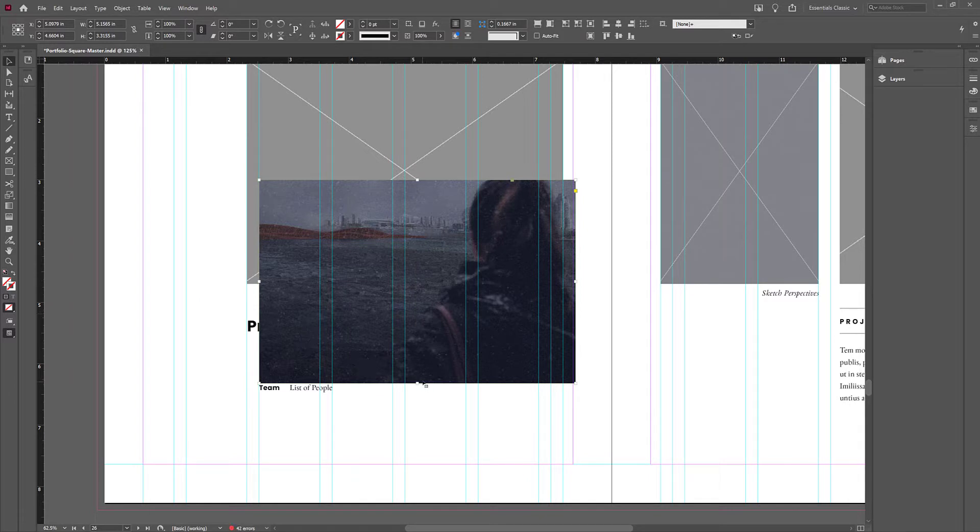
key("ctrl+z")
key("ctrl+z")
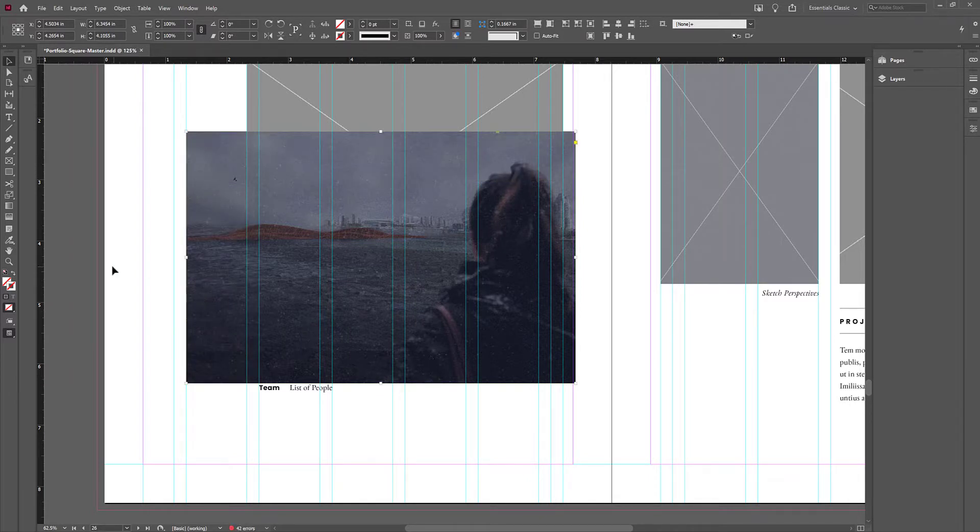
left_click(116, 259)
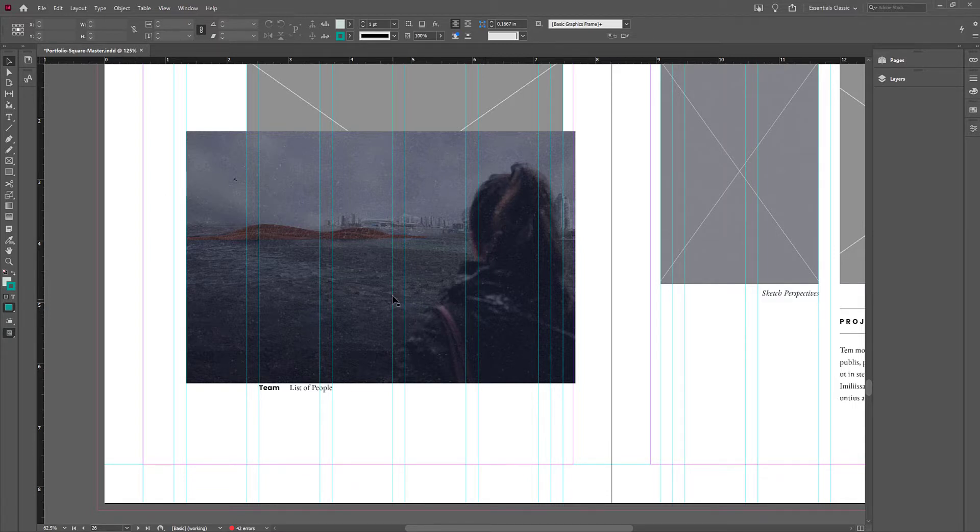
Move the image so its top-left corner aligns with the top-left corner of the grey placeholder on page 26
scroll(392, 295, "up", 2)
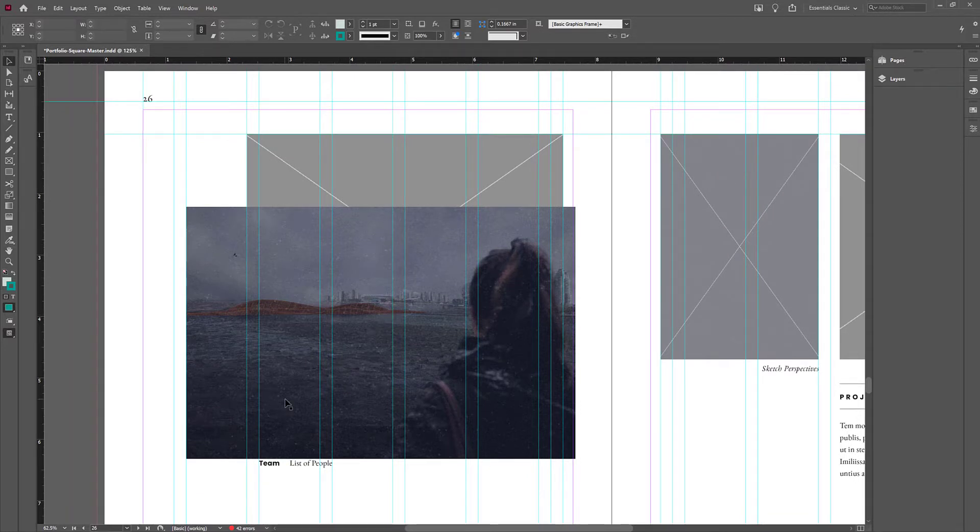
left_click(468, 457)
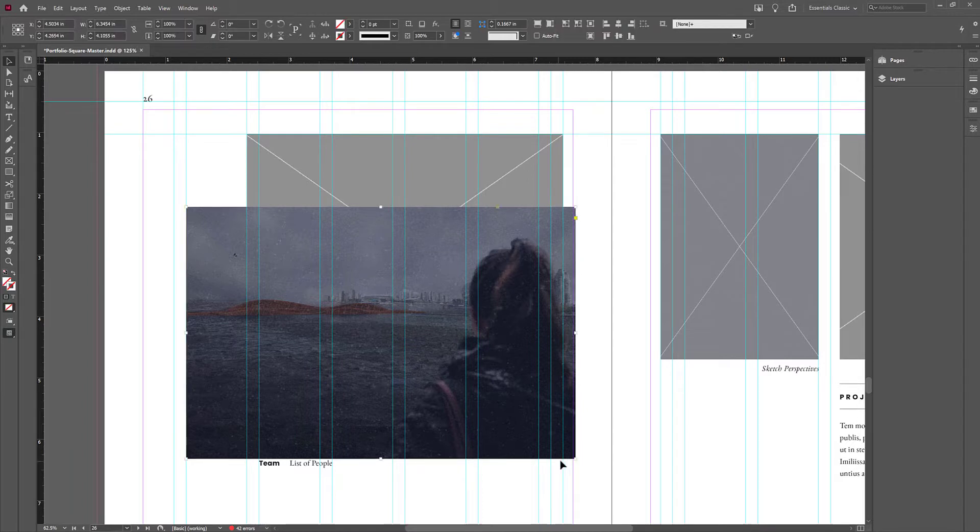
left_click(370, 490)
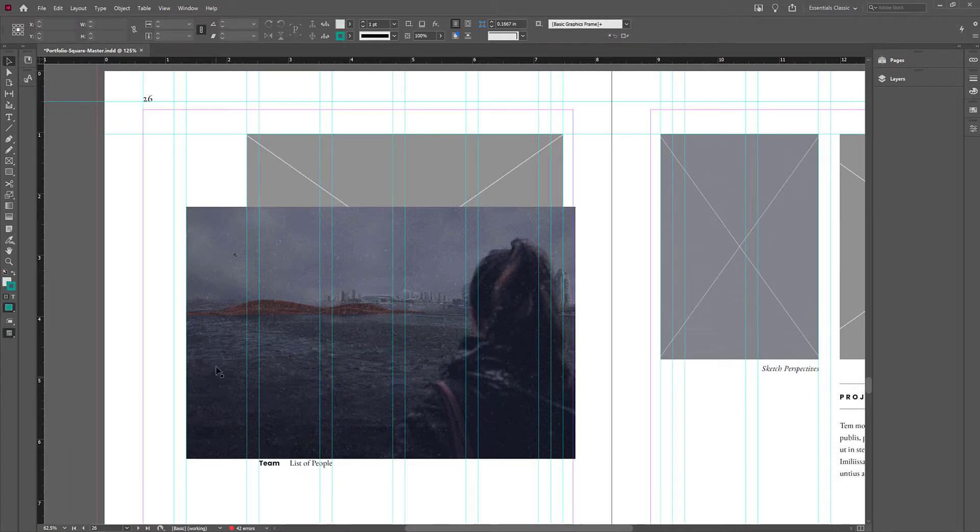
left_click_drag(238, 360, 292, 274)
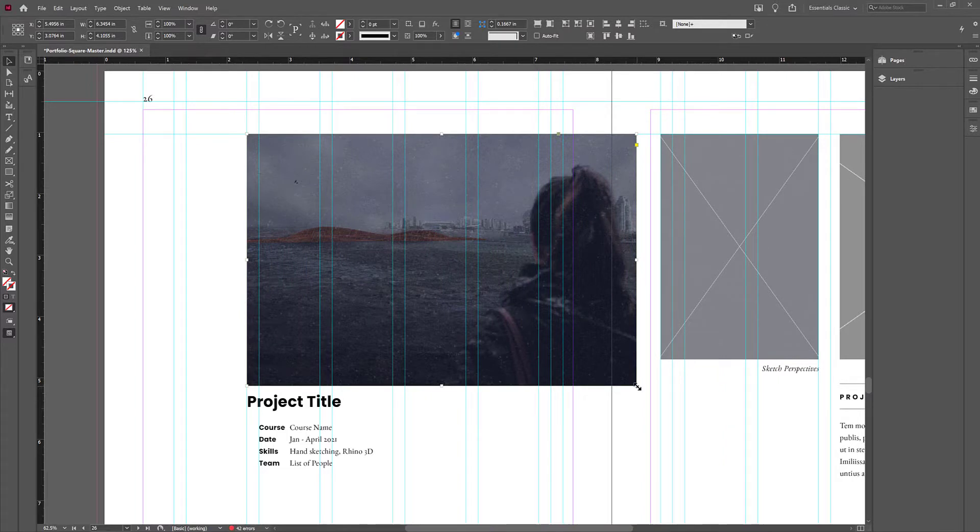
Scale the image proportionally to the placeholder's height, about 3.69 in, and crop its right edge to a width of about 5.15 in
left_click_drag(637, 387, 597, 360)
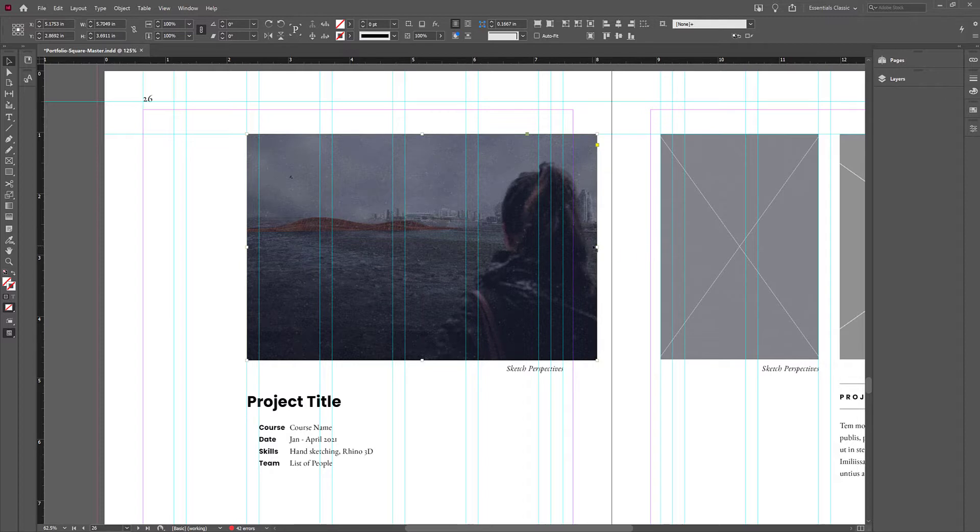
left_click_drag(597, 247, 563, 244)
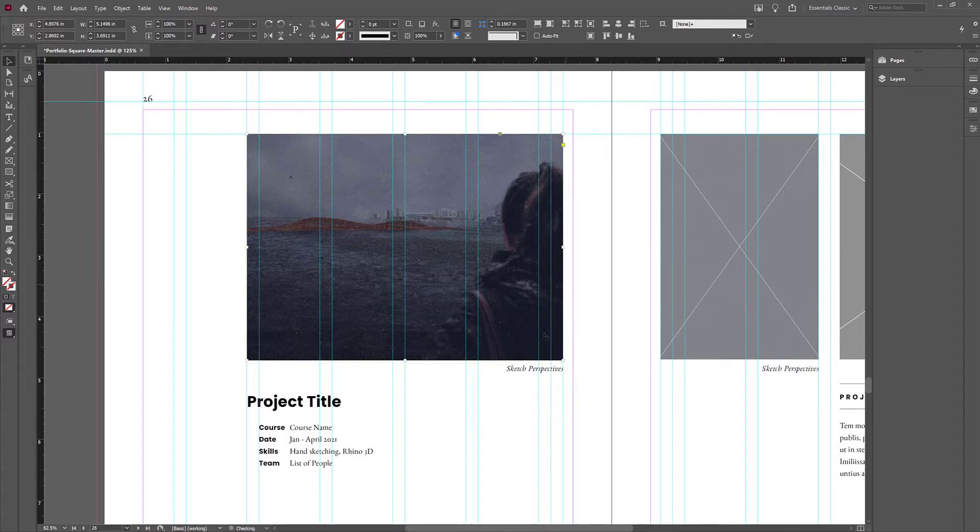
Shift the picture content to the left inside its frame on page 26, keeping its right edge aligned with the frame's, and deselect it
left_click(400, 247)
left_click_drag(401, 247, 372, 247)
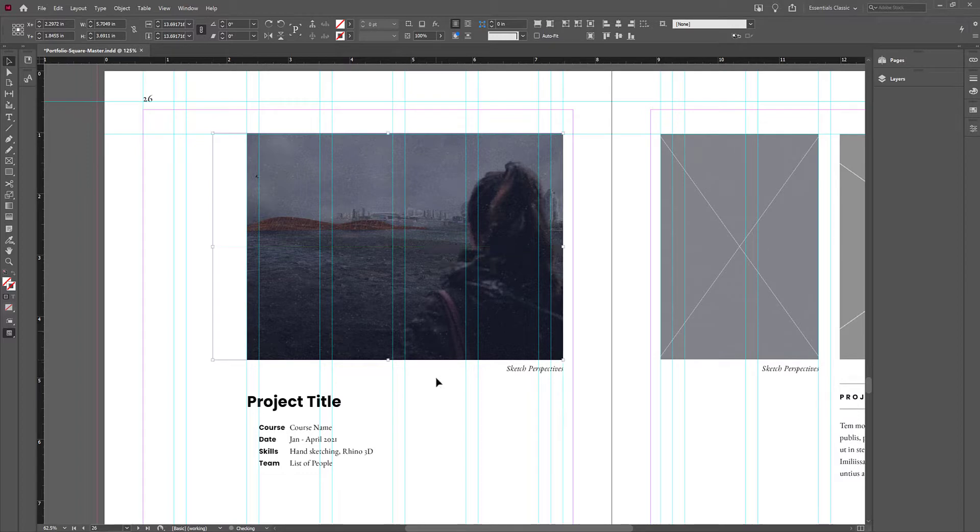
left_click(467, 447)
key("ctrl+minus")
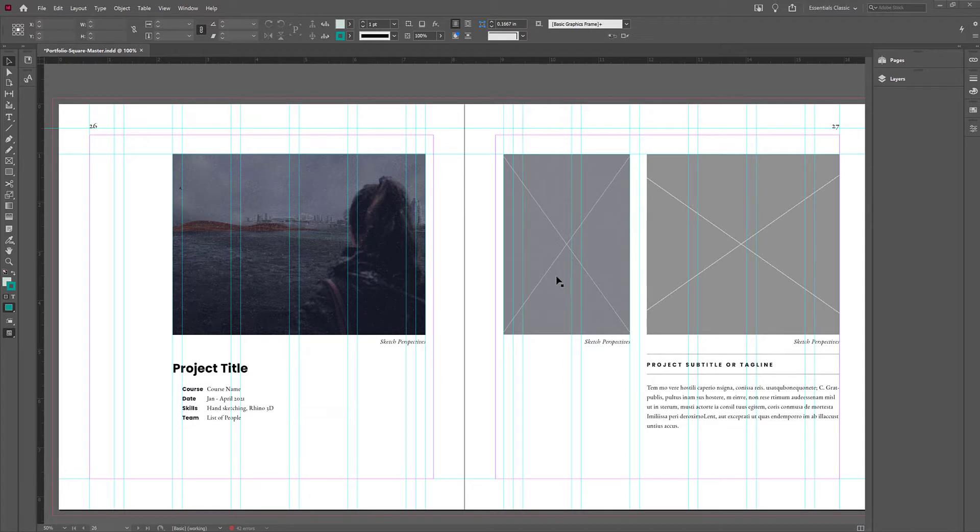
Place 200404_IllustrativePlan-co-annote from the Links folder into the narrow grey placeholder frame on page 27, replacing its content
left_click(557, 248)
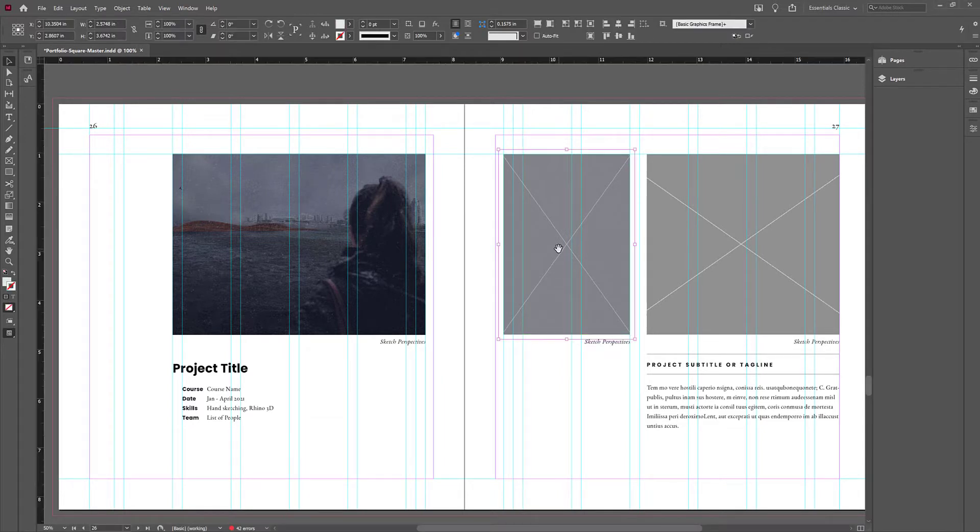
left_click(538, 425)
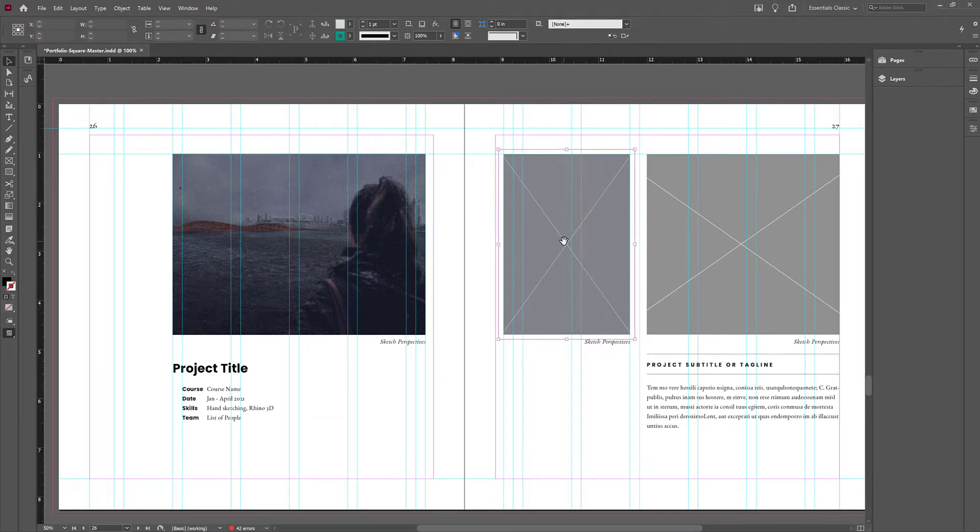
left_click(559, 319)
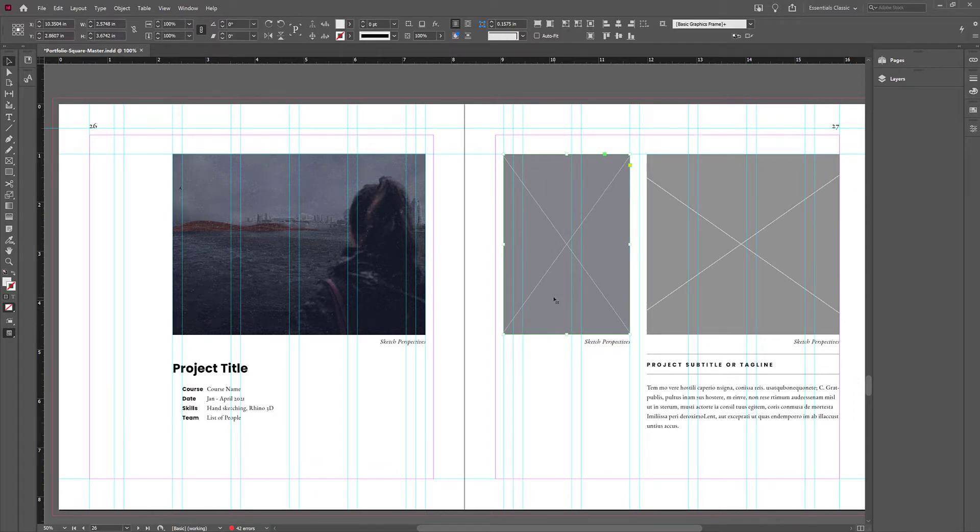
key("ctrl+d")
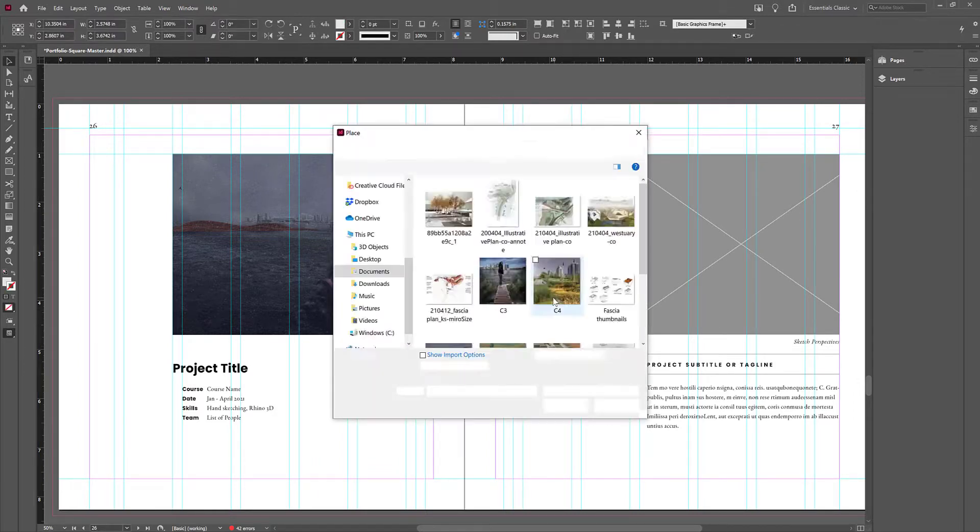
left_click(503, 210)
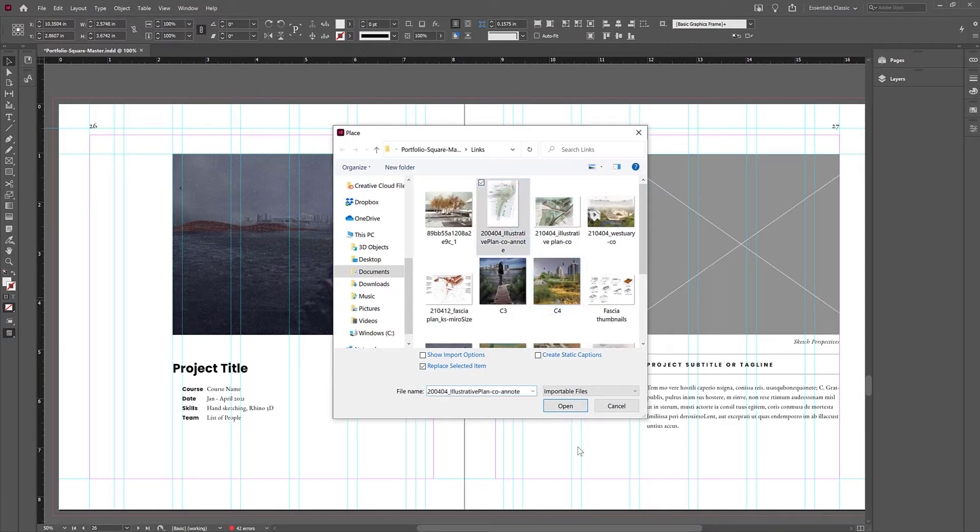
left_click(565, 405)
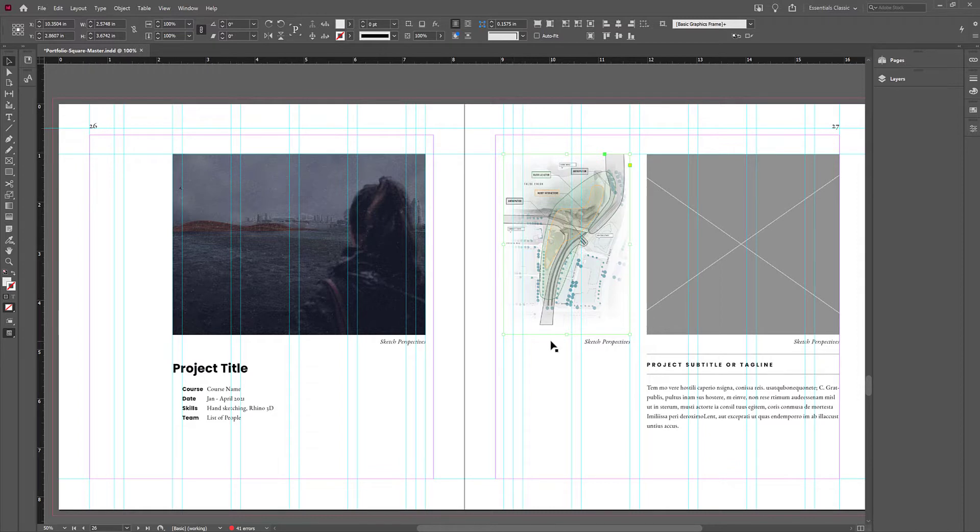
left_click(564, 253)
left_click(544, 440)
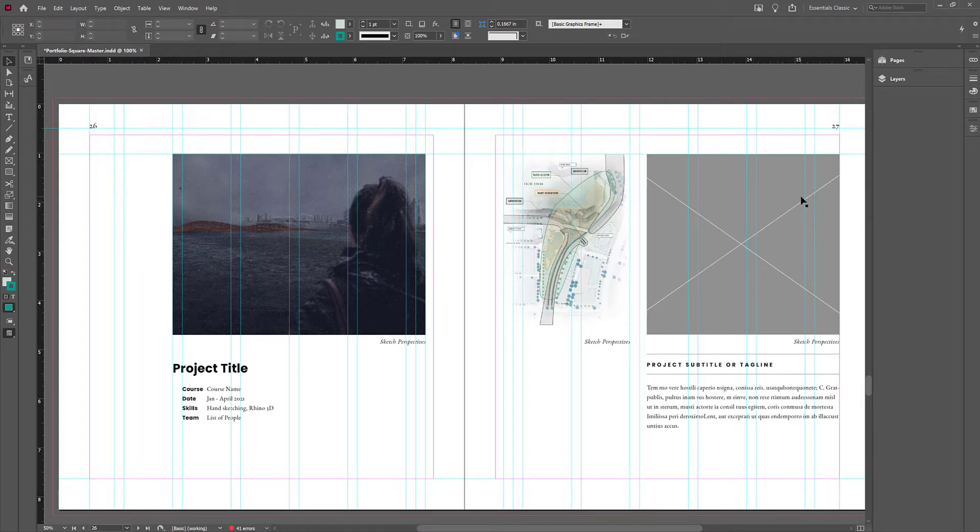
Select the content of the wide placeholder frame on page 27 and show the document's list of linked files
left_click(731, 249)
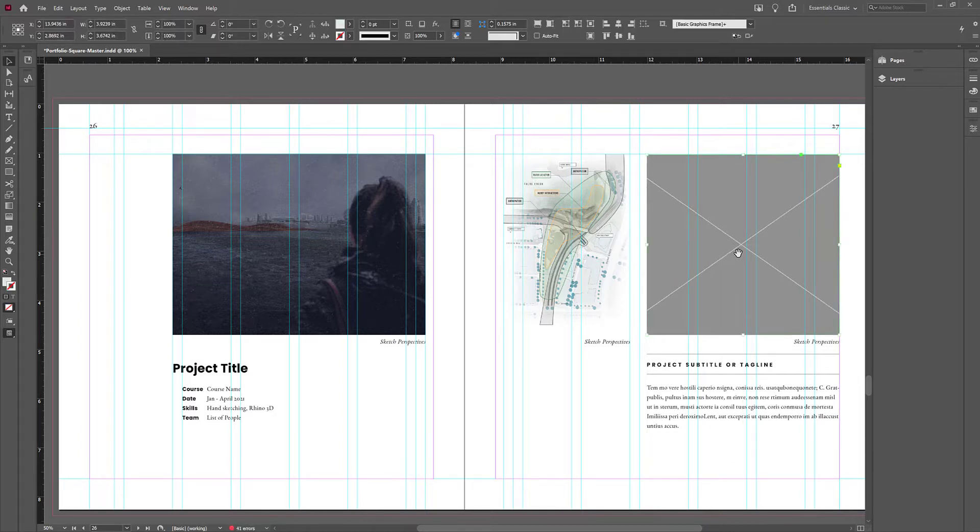
left_click(742, 246)
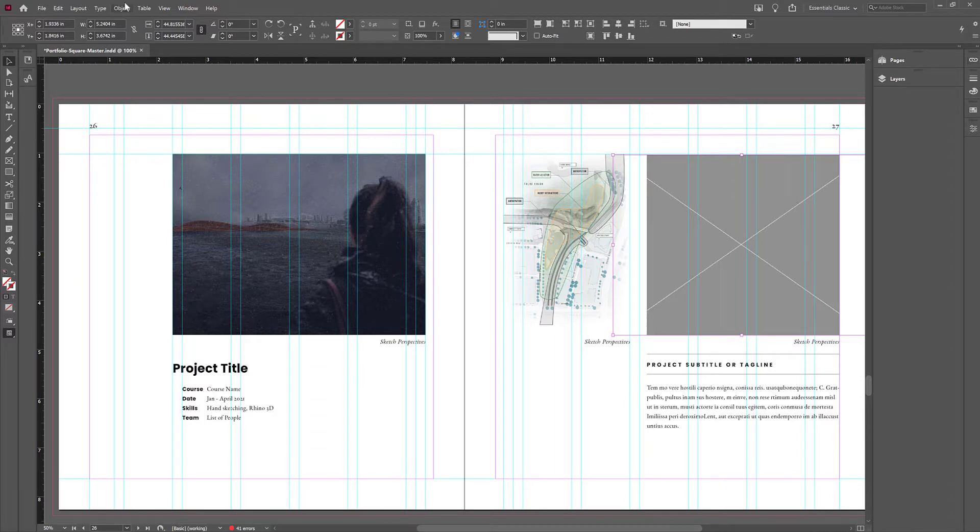
left_click(182, 9)
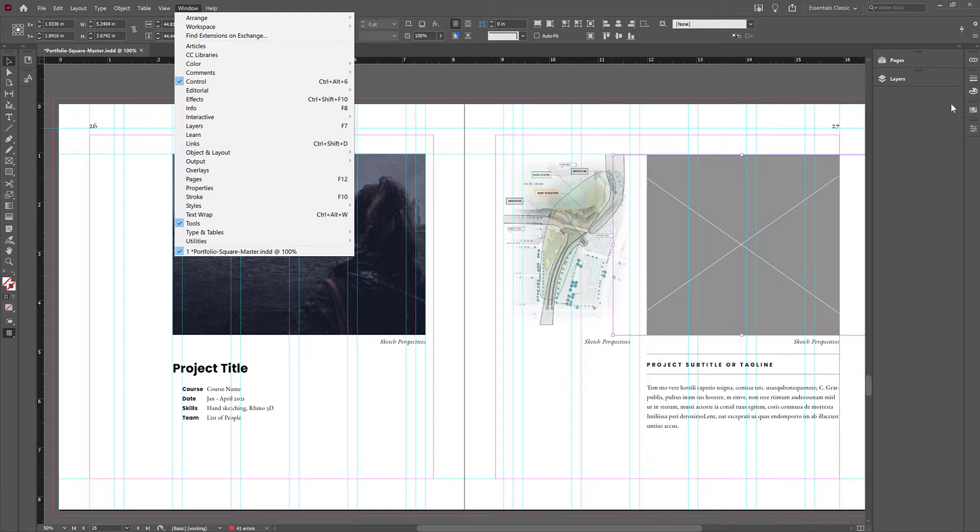
left_click(973, 60)
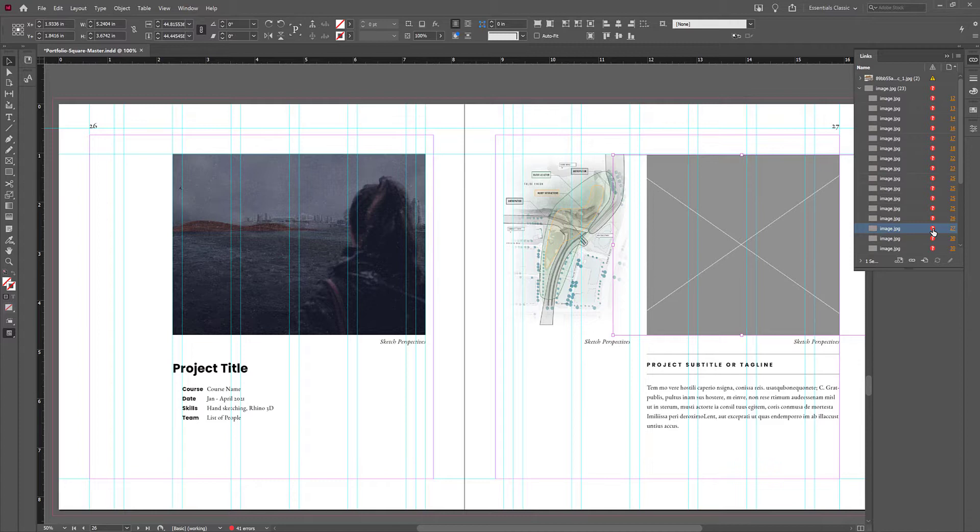
Relink the selected missing image.jpg on page 27 to westuary-sketch (2) from the portfolio's Links folder
left_click(933, 232)
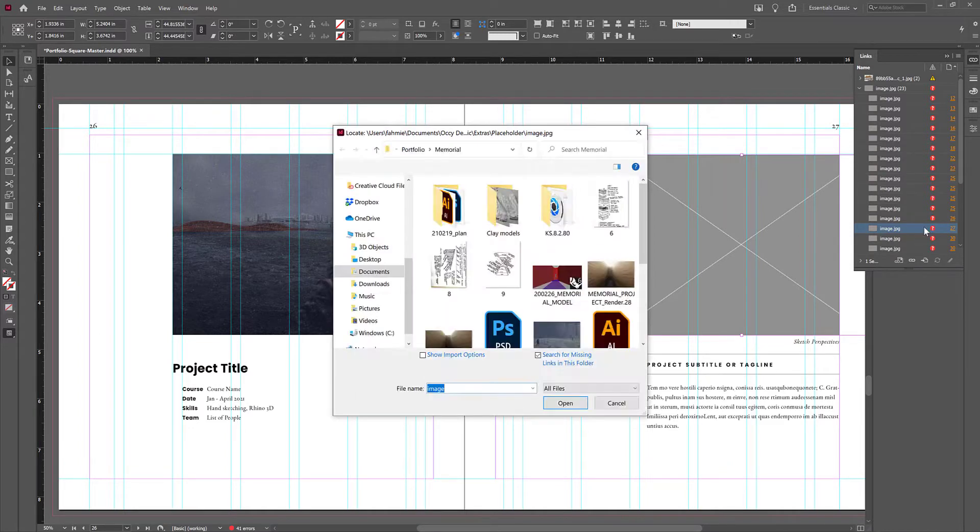
scroll(373, 229, "up", 3)
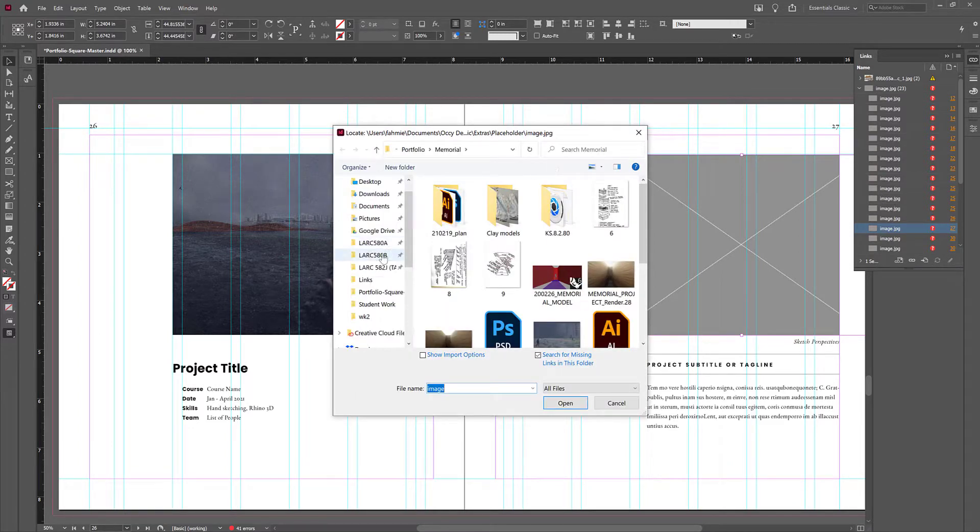
left_click(365, 206)
left_click_drag(643, 197, 644, 256)
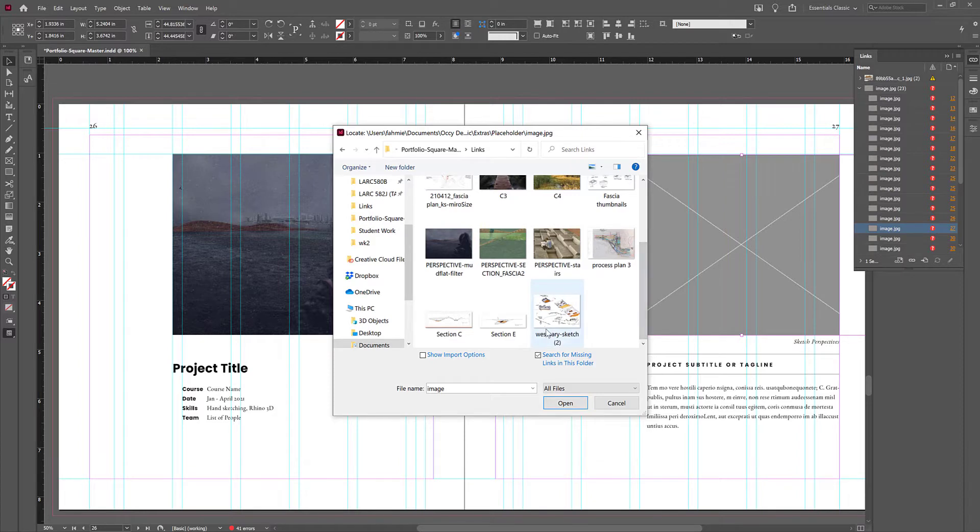
left_click(557, 311)
left_click(566, 403)
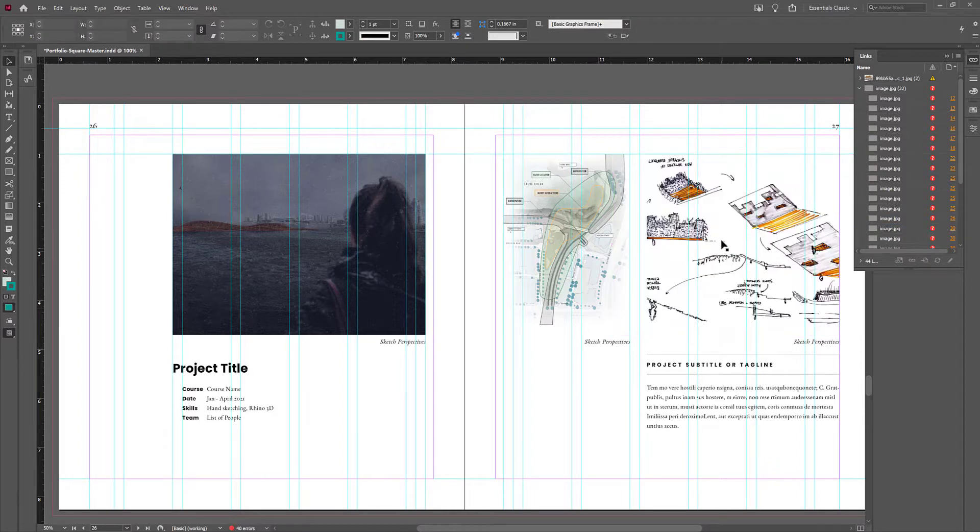
Rotate the sketch content 180° inside its frame on page 27 and scale it proportionally to the frame's width, about 3.92 by 2.80 in
left_click(737, 235)
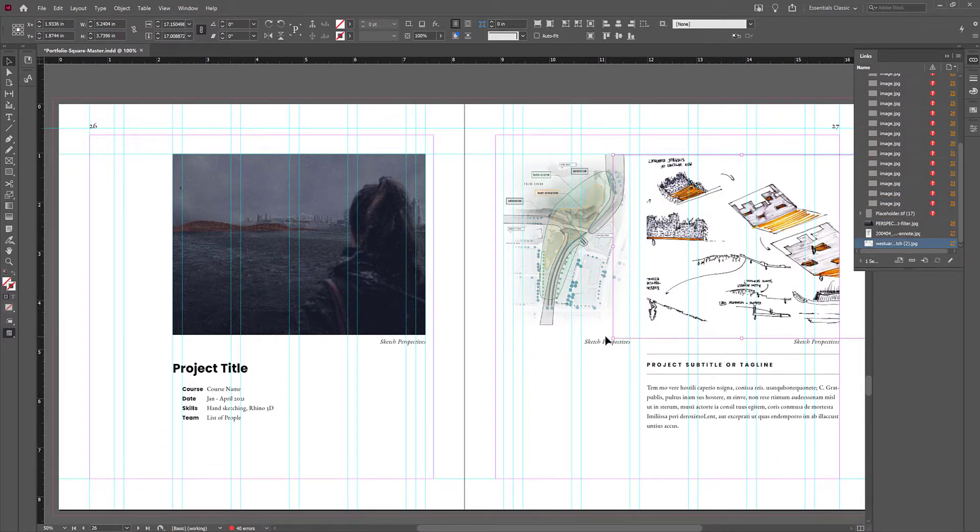
mouse_move(611, 344)
left_mouse_down()
mouse_move(780, 366)
mouse_move(838, 261)
mouse_move(845, 216)
left_mouse_up()
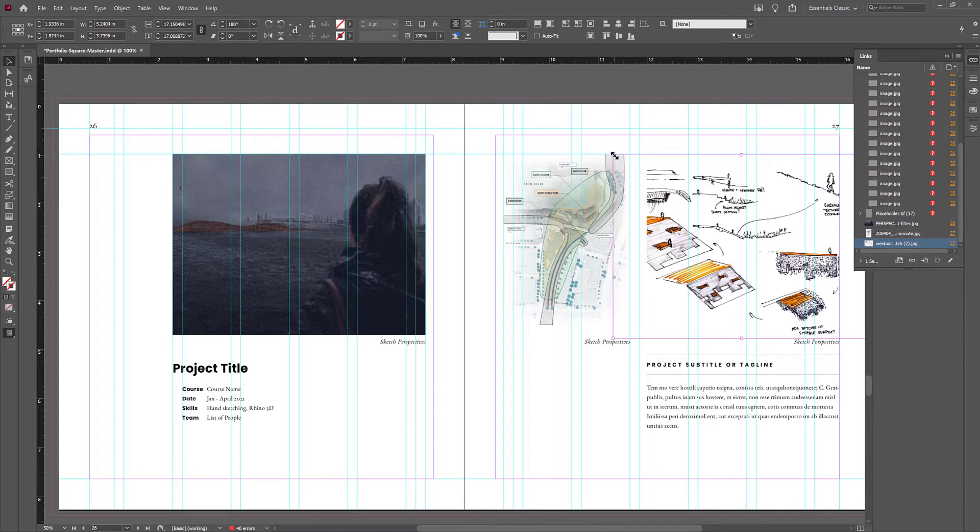
left_click_drag(615, 155, 646, 179)
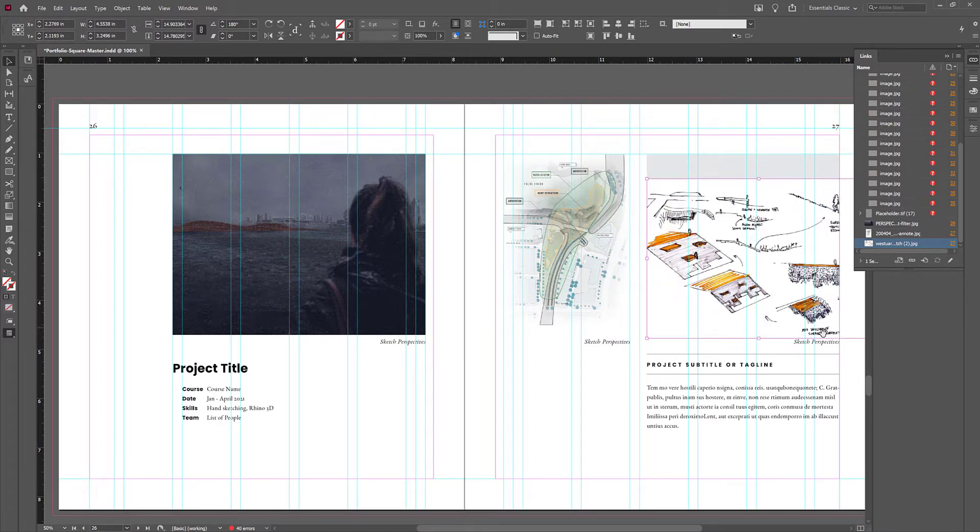
left_click_drag(752, 374, 596, 371)
left_click_drag(715, 337, 685, 314)
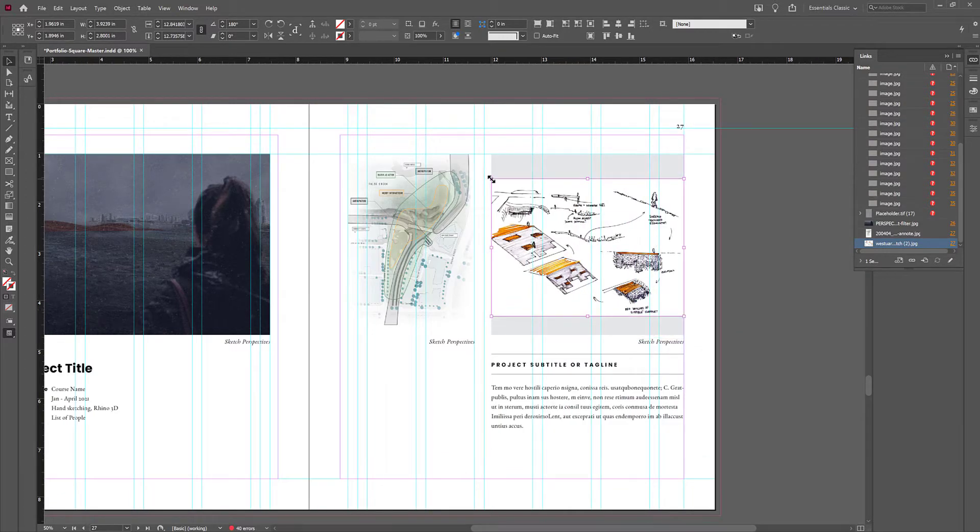
left_click(734, 298)
left_click(666, 327)
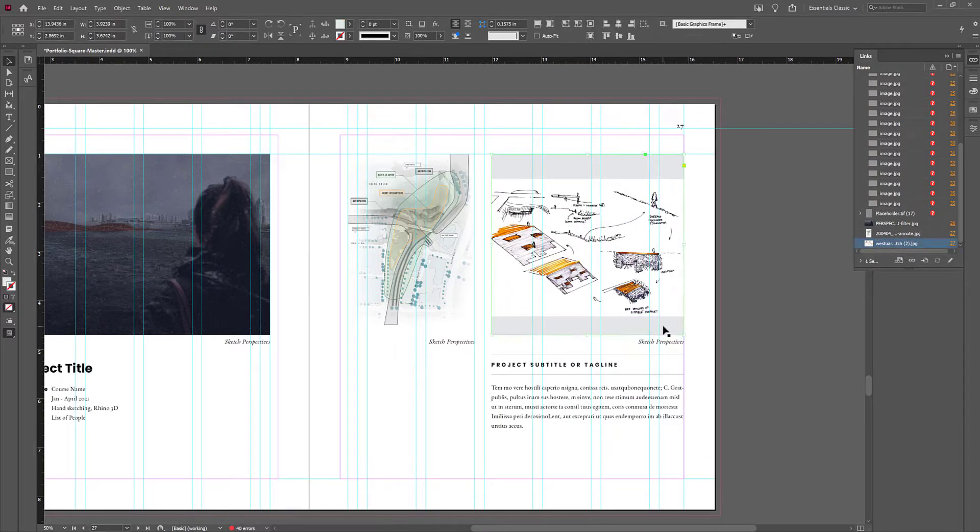
left_click(743, 294)
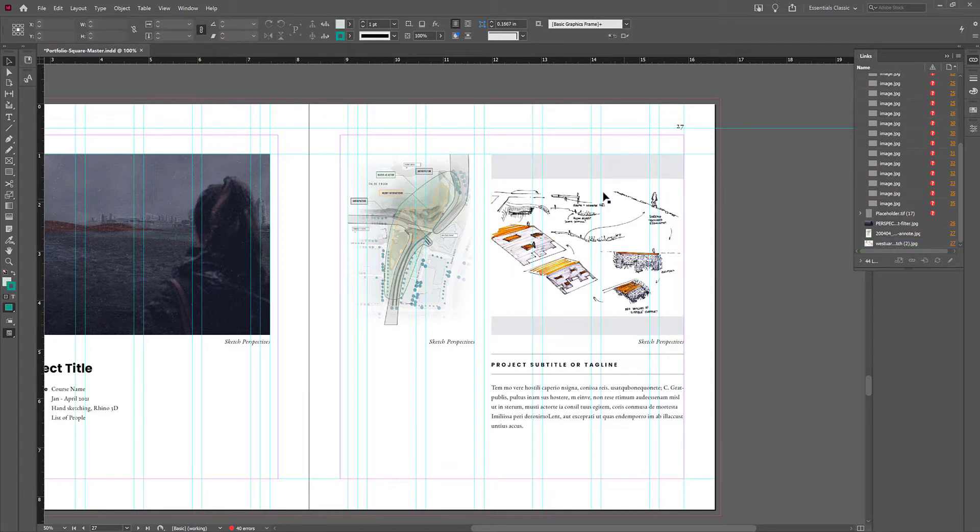
scroll(620, 332, "down", 1)
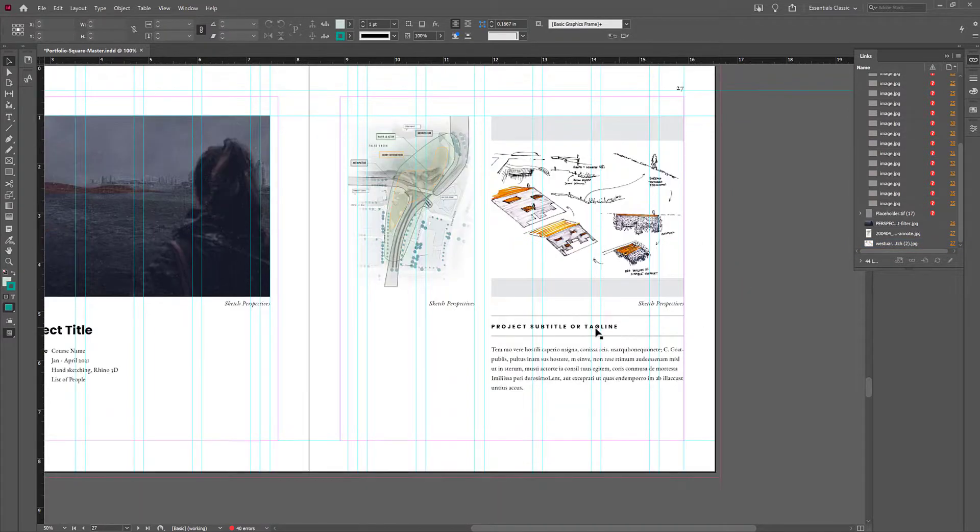
left_click(594, 292)
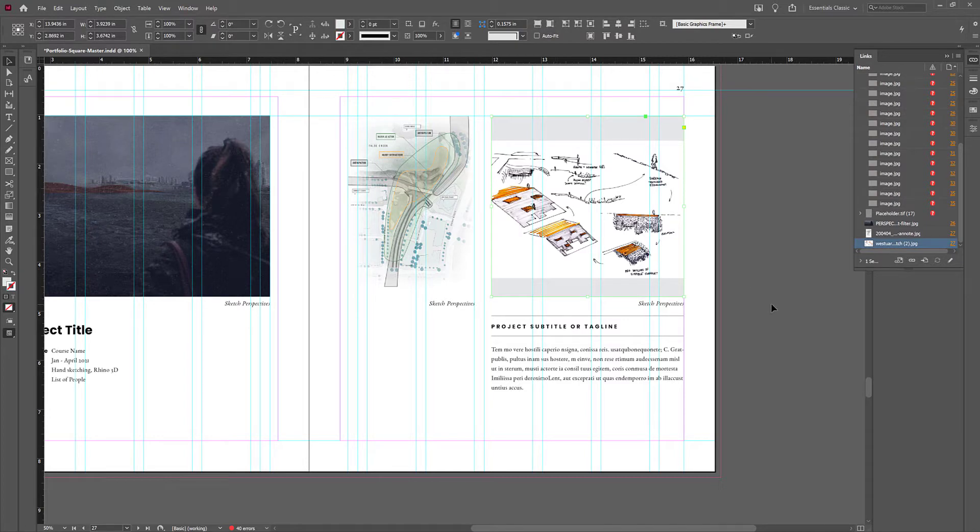
left_click(755, 306)
scroll(577, 300, "up", 1)
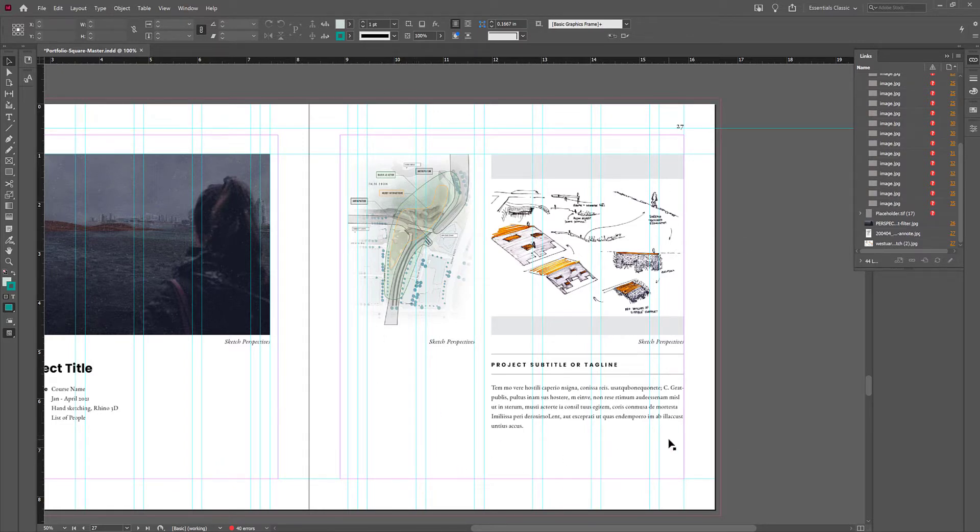
Examine the spread on pages 26–27 in Preview and full-screen Presentation modes, and return to the normal view with guides
key("w")
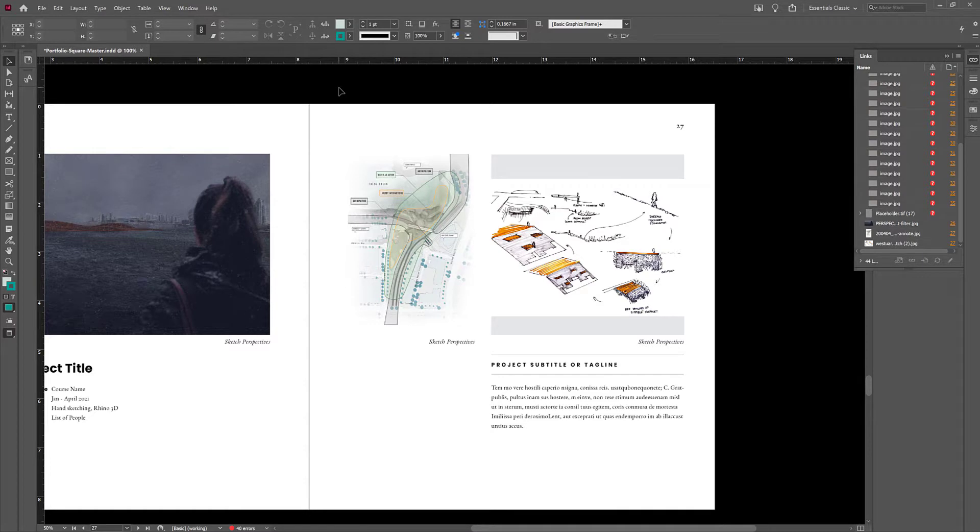
scroll(459, 197, "up", 10)
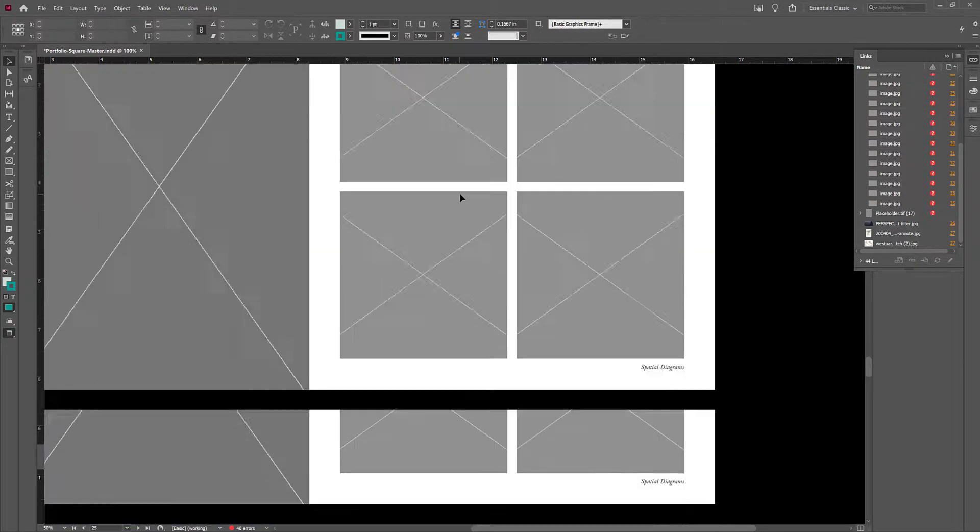
scroll(460, 197, "down", 10)
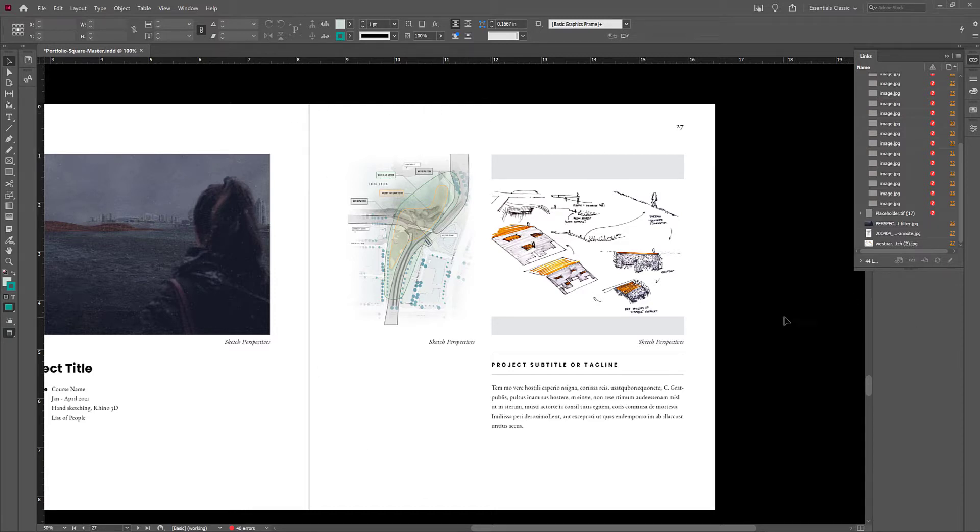
key("w")
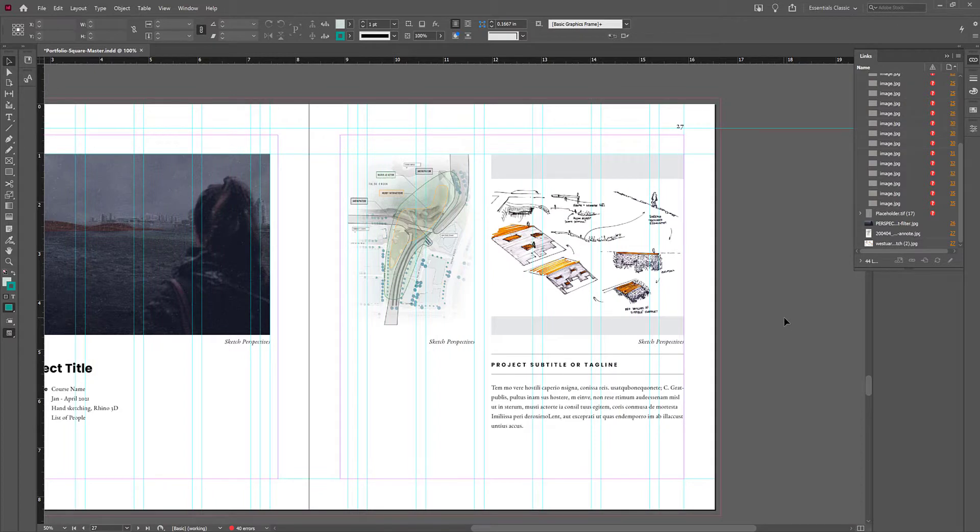
left_click_drag(694, 529, 641, 528)
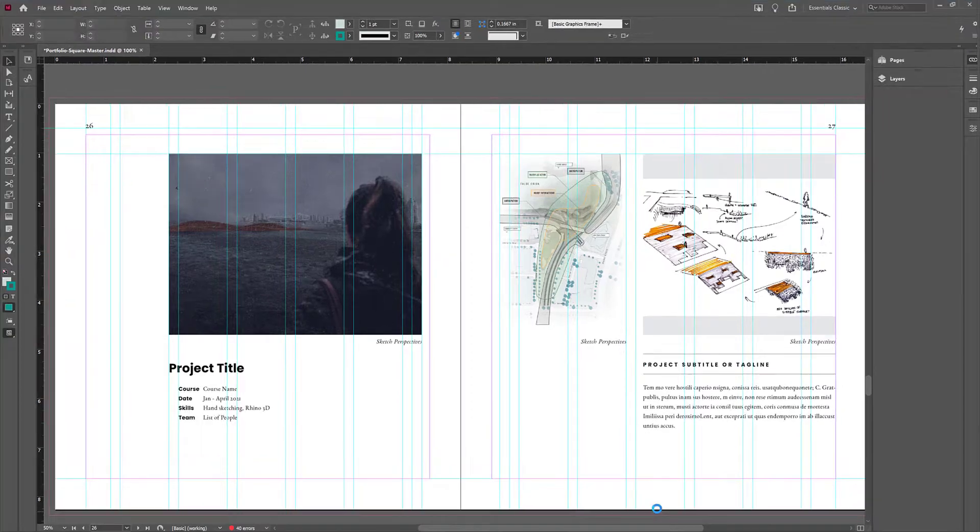
key("shift+w")
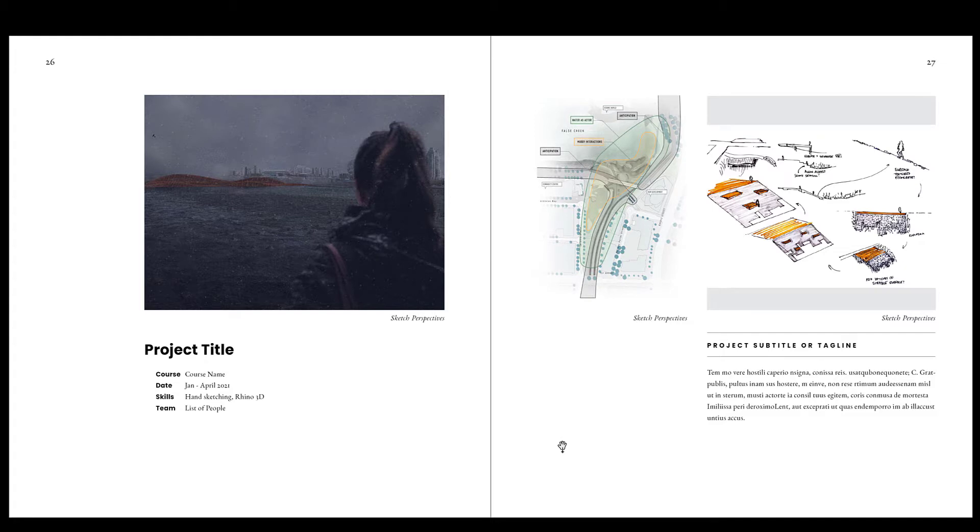
key("shift+w")
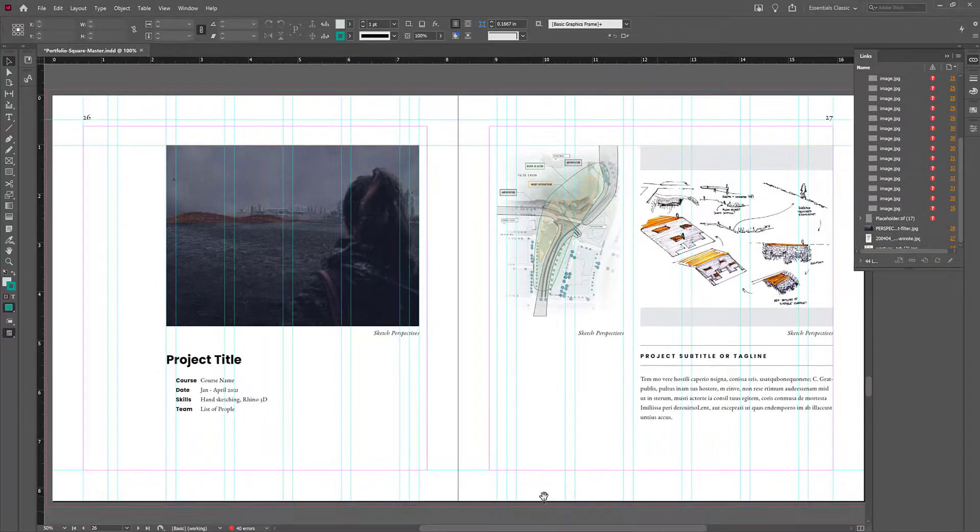
left_click_drag(589, 530, 626, 530)
key("w")
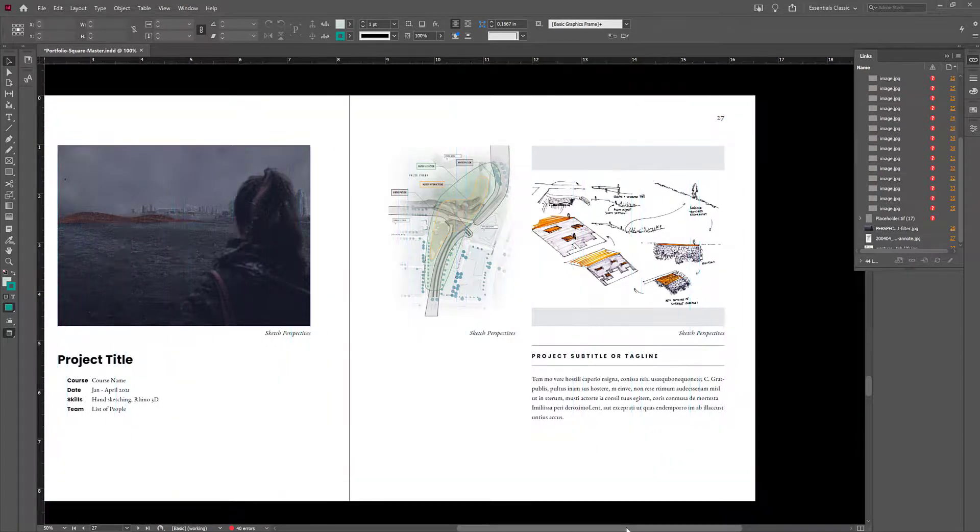
key("w")
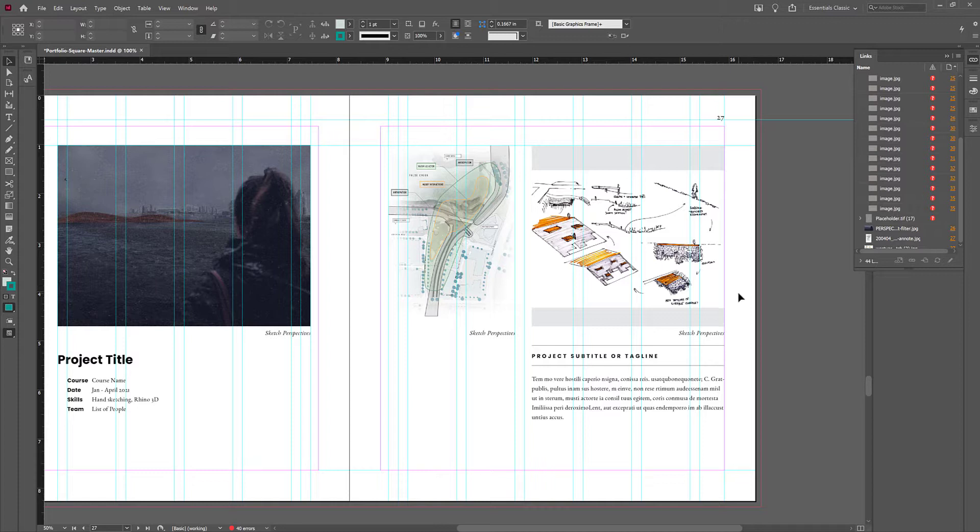
Try the fitting options on the sketch content on page 27: fill frame proportionally, fit content proportionally, and fit content to frame
left_click(621, 305)
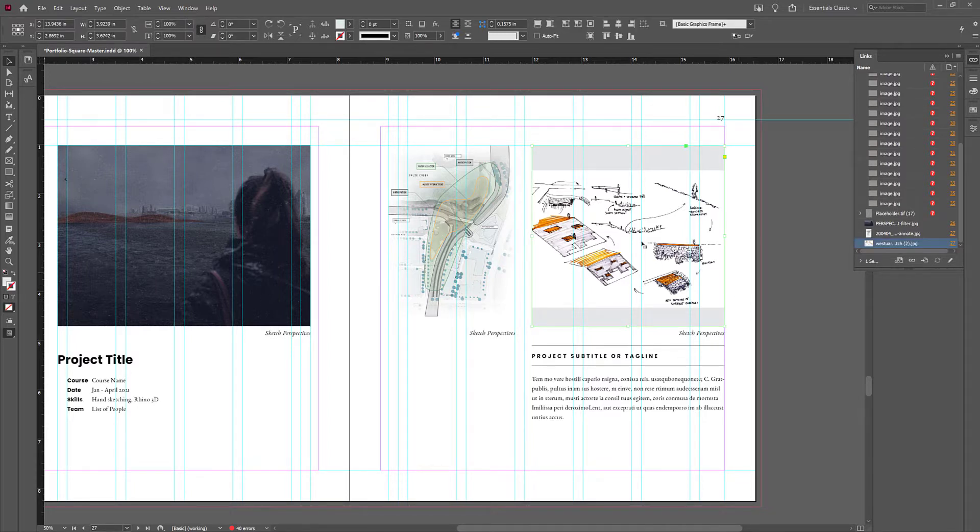
left_click(636, 235)
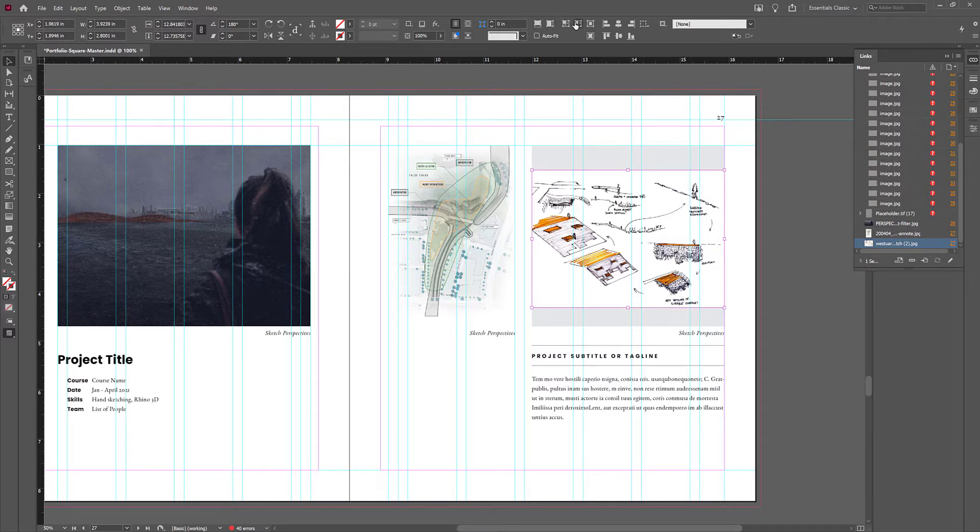
left_click(538, 25)
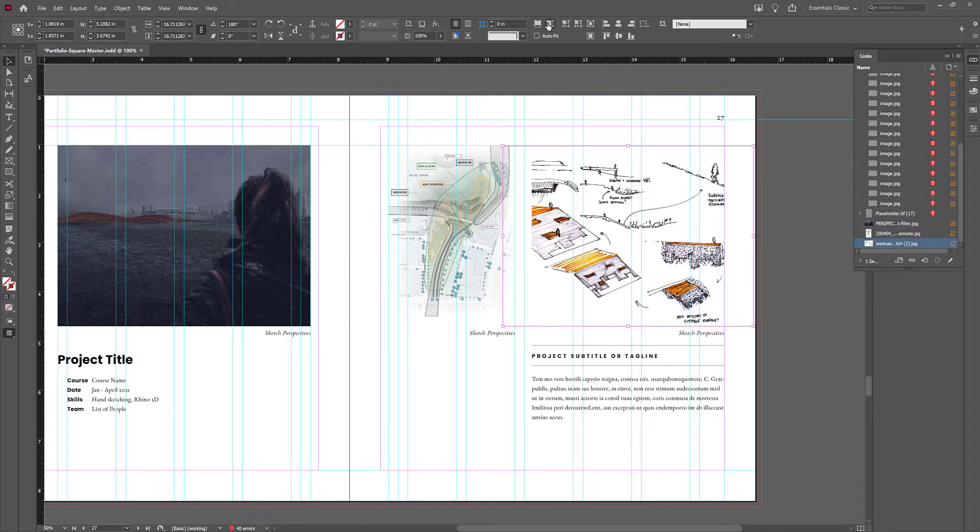
left_click(550, 26)
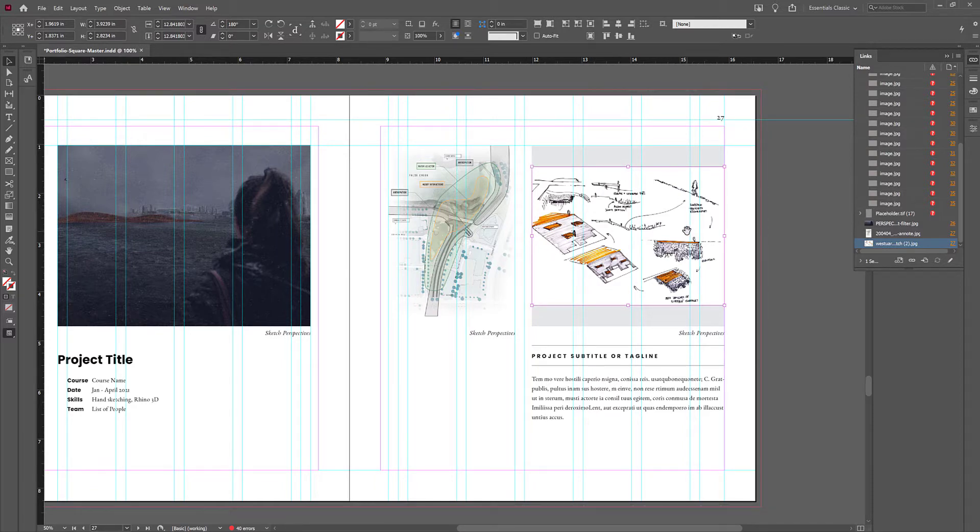
left_click(566, 24)
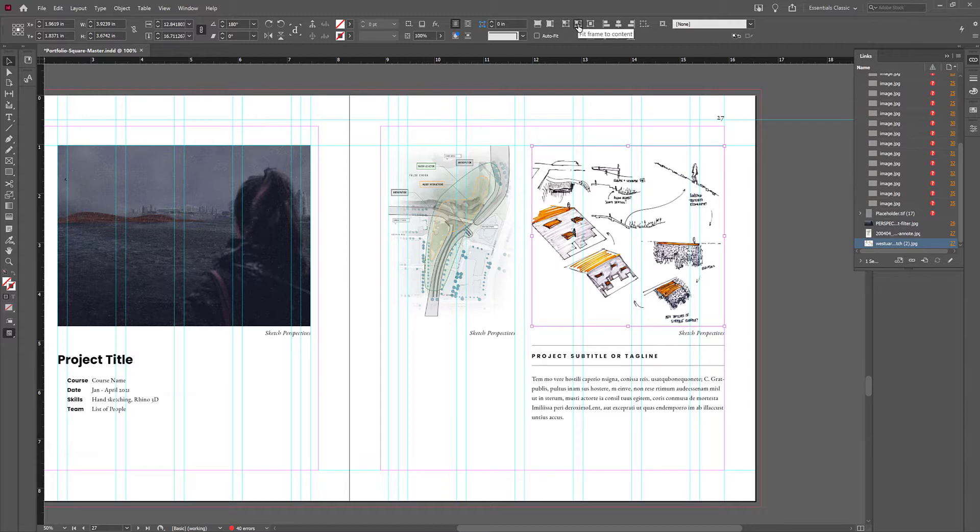
left_click(578, 24)
left_click(578, 24)
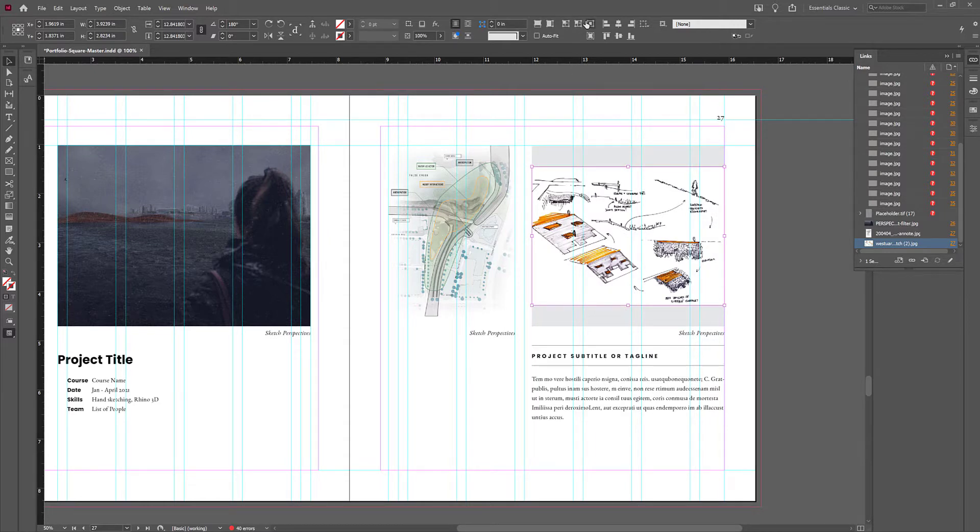
Scale the sketch content on page 27 down to about 3.80 by 2.76 in and move it up to the frame's upper edge
left_click(590, 24)
left_click_drag(532, 167, 538, 170)
left_click_drag(642, 196, 639, 175)
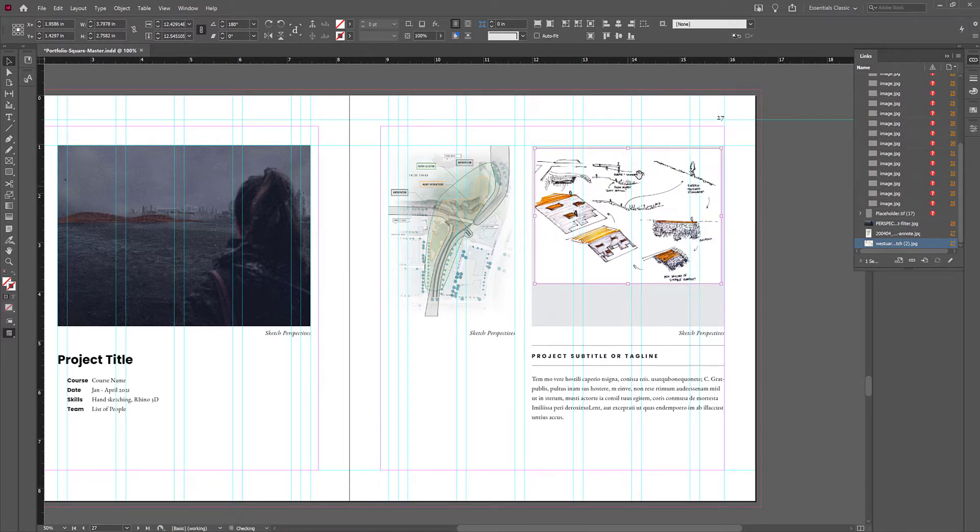
left_click(770, 224)
Center the sketch content within its frame on page 27
left_click(631, 205)
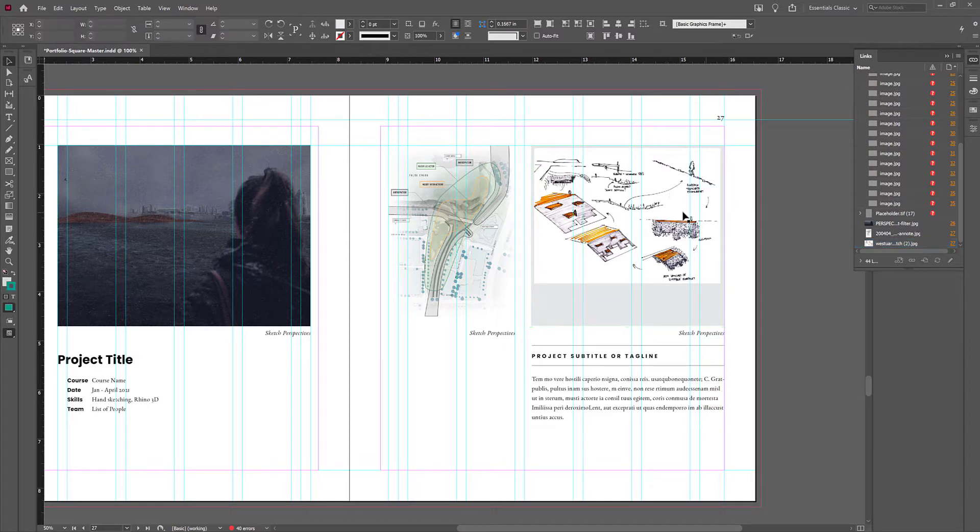
left_click(588, 25)
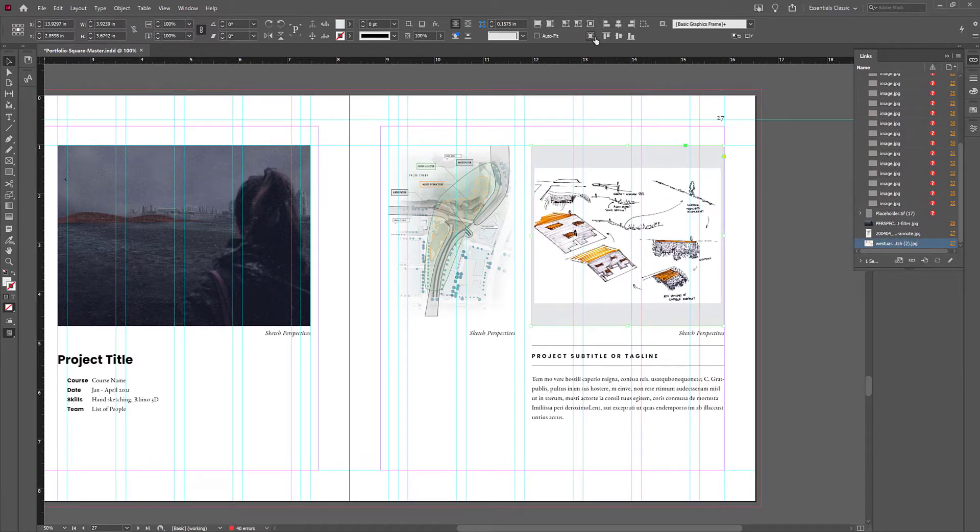
left_click(768, 229)
Fit the sketch content on page 27 proportionally to its frame, about 3.92 by 2.82 in, and deselect it
left_click(636, 181)
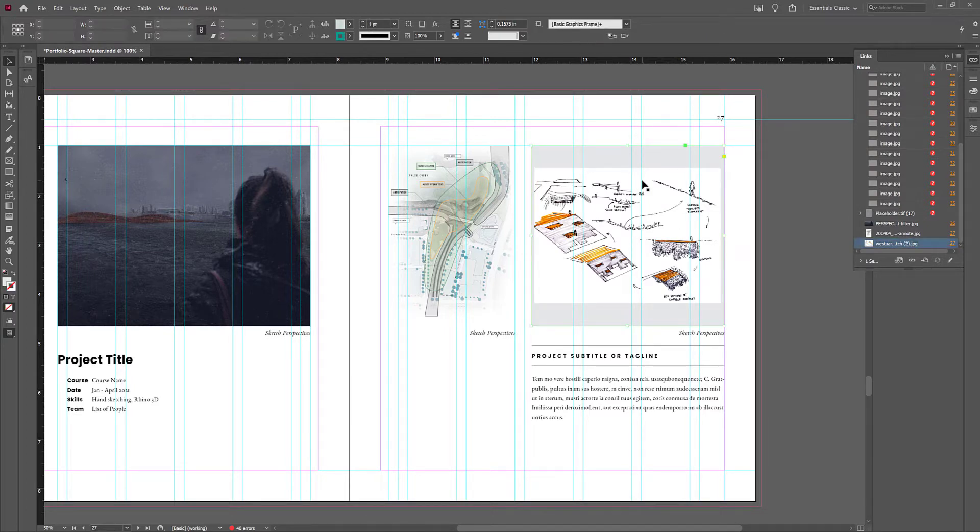
left_click(631, 228)
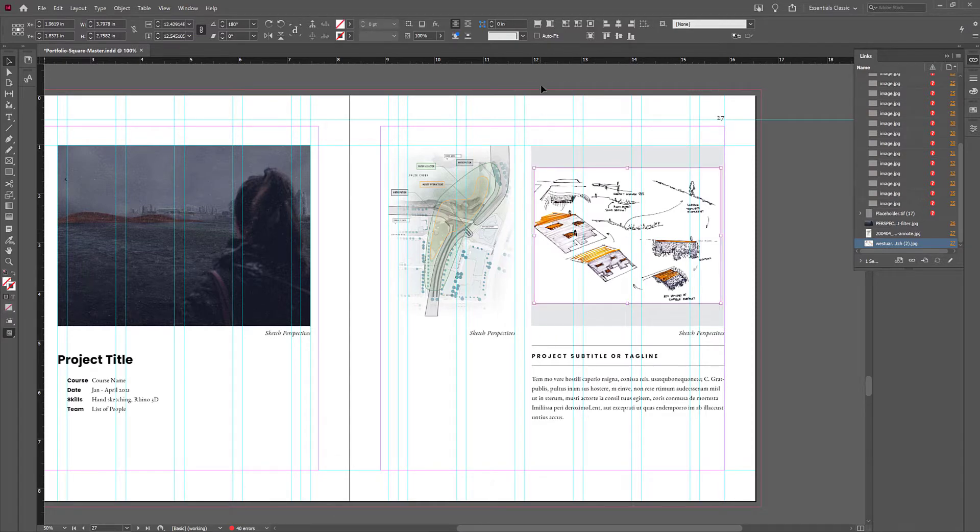
left_click(576, 24)
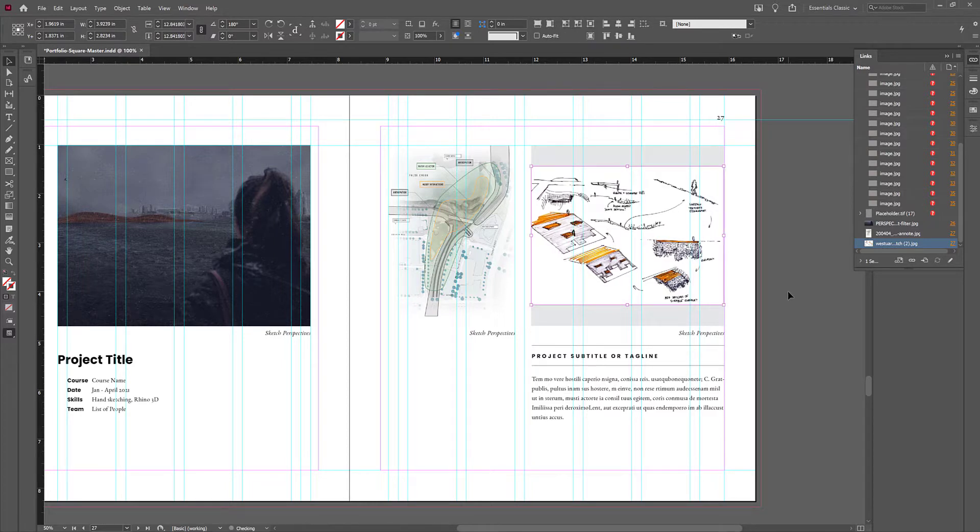
left_click(803, 395)
Open the linked perspective image on page 26 for editing in Adobe Photoshop 2021
scroll(804, 396, "left", 2)
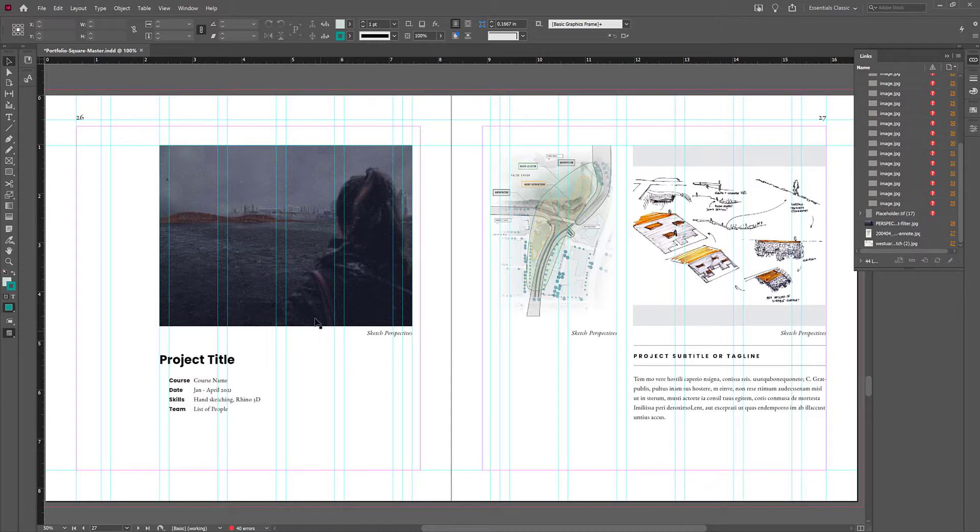
right_click(304, 235)
left_click(304, 233)
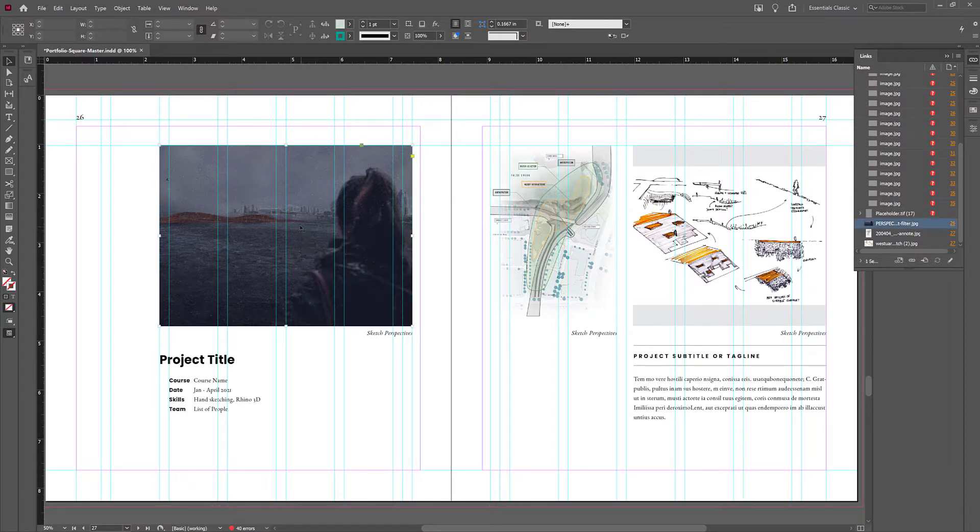
right_click(303, 230)
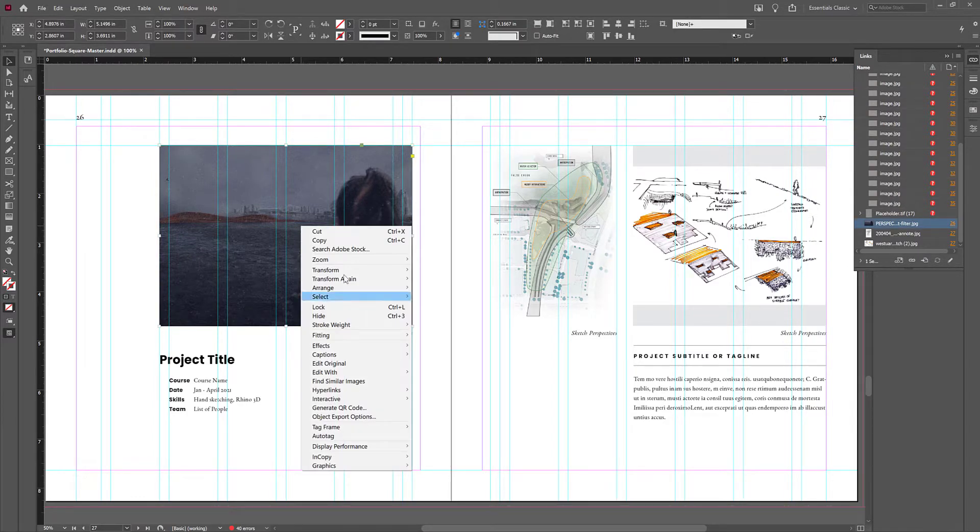
mouse_move(327, 375)
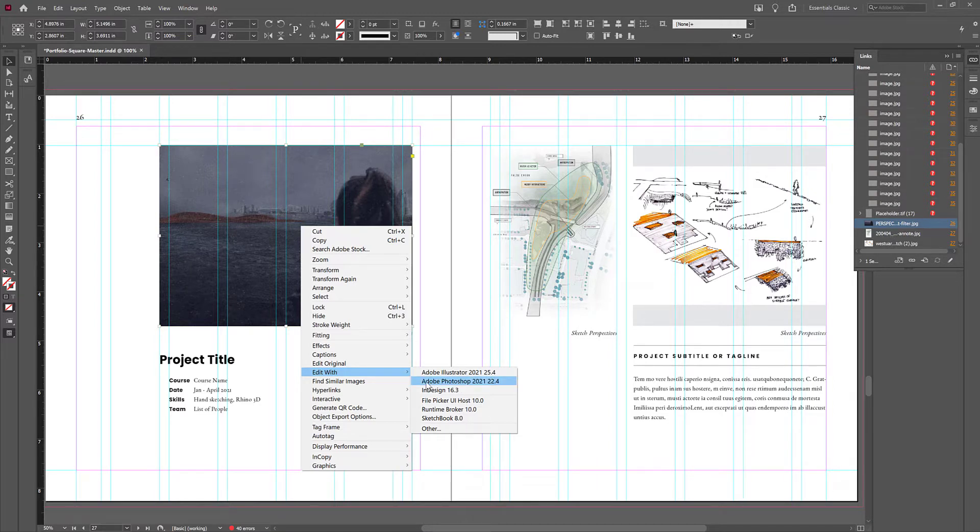
left_click(467, 382)
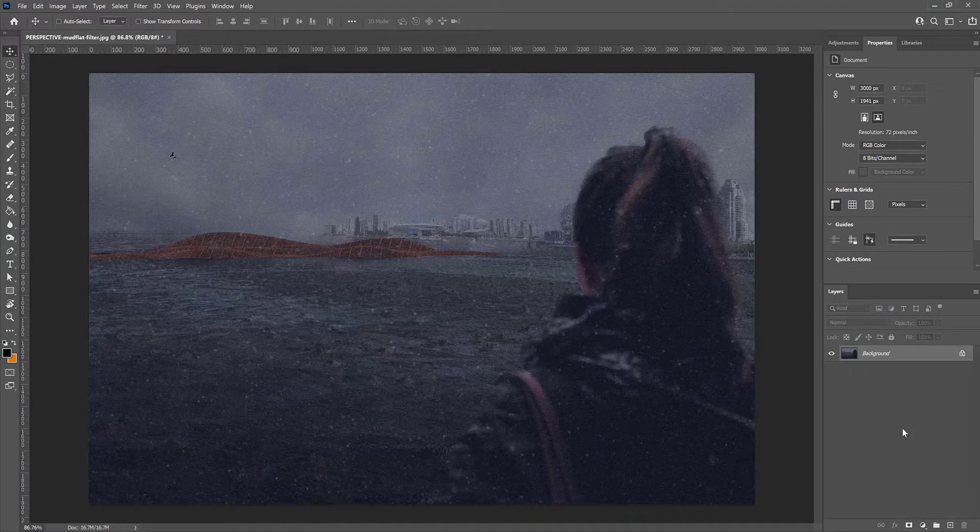
Add a Brightness/Contrast adjustment layer above the Background layer and set its brightness to 47
left_click(844, 44)
left_click(852, 65)
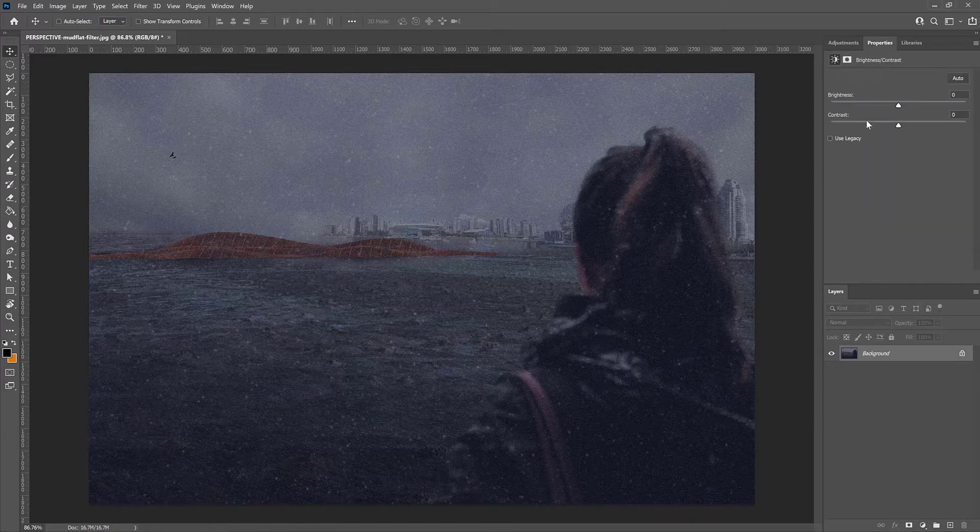
left_click_drag(897, 105, 920, 106)
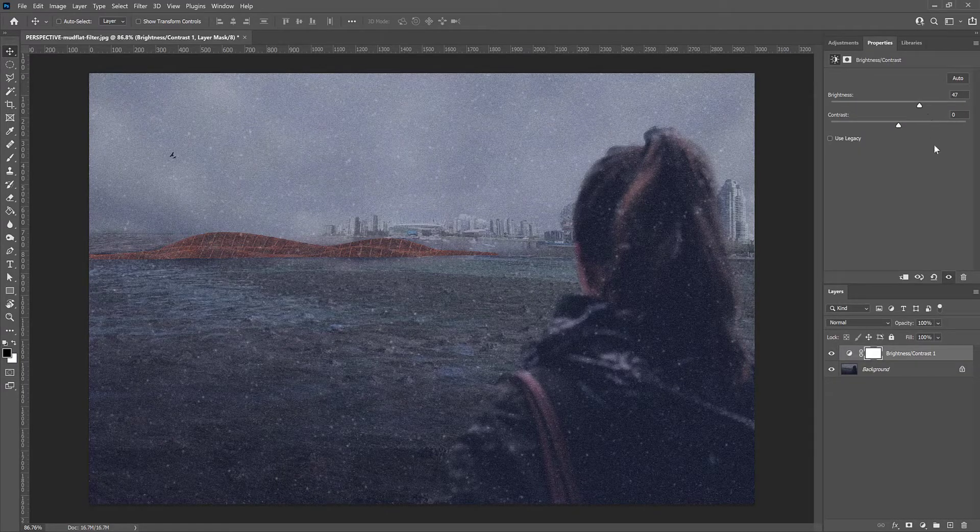
Export the brightened image as a JPG at 50% scale, 1500 by 971 px, over the linked PERSPECTIVE-mudflat-filter file, and return to the InDesign spread
left_click(22, 6)
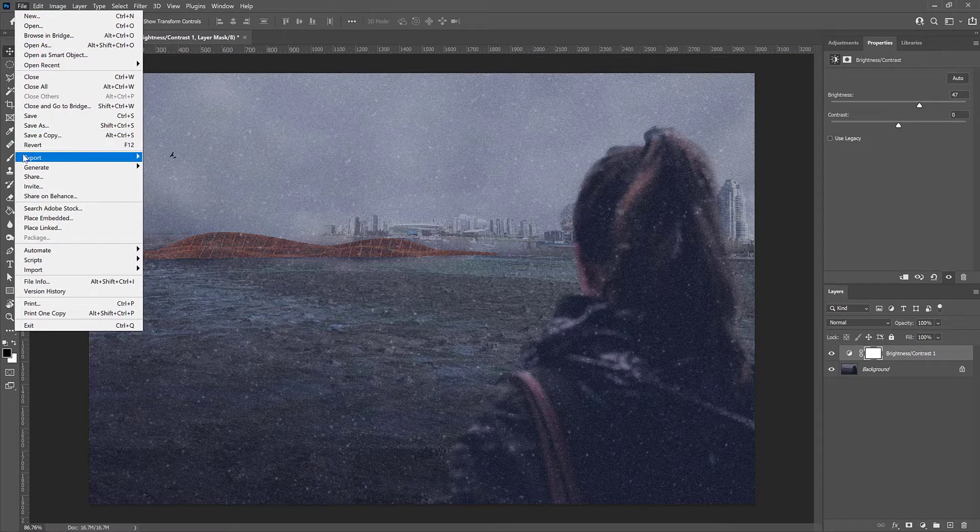
mouse_move(70, 157)
left_click(162, 167)
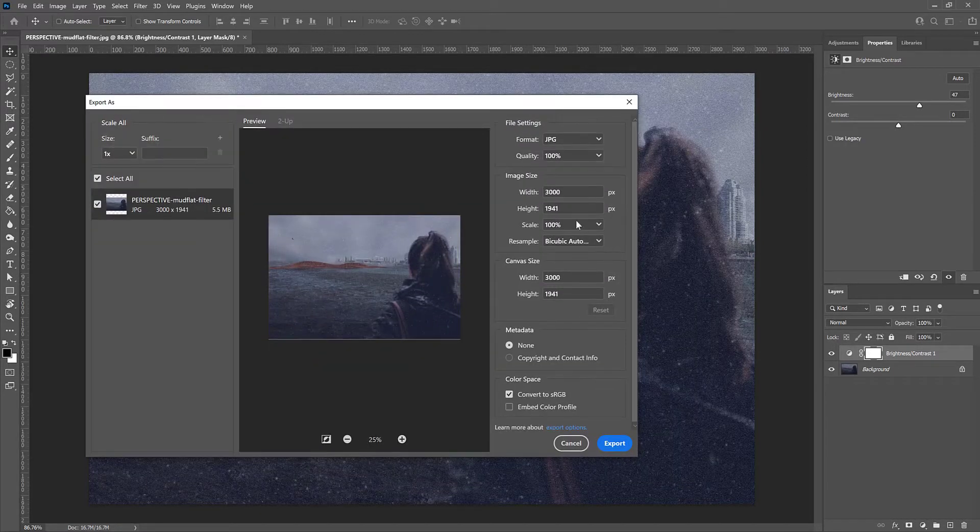
left_click(577, 224)
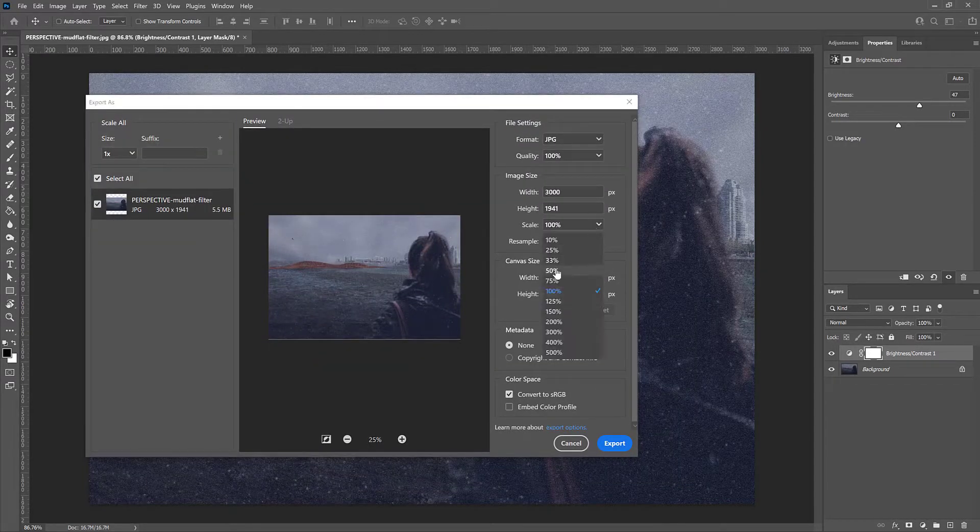
left_click(566, 272)
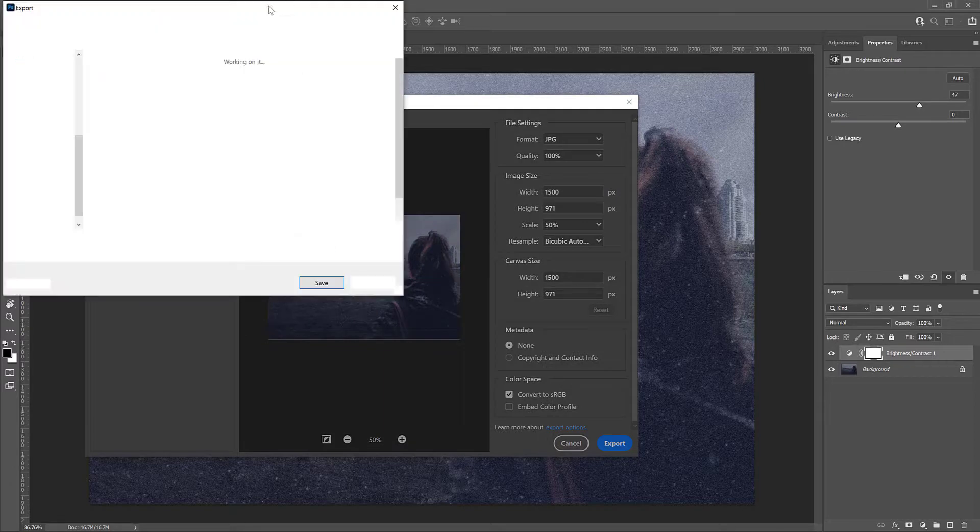
left_click_drag(263, 9, 393, 62)
left_click(454, 339)
left_click(521, 271)
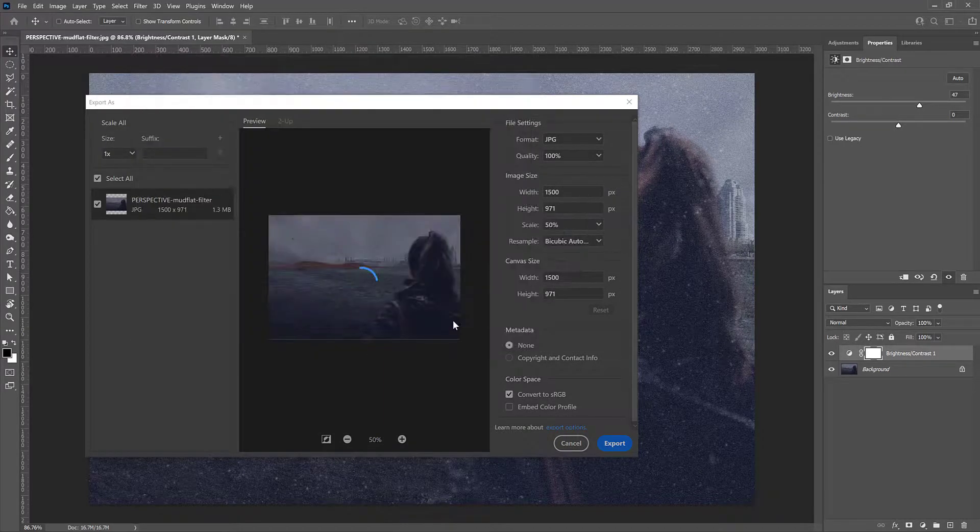
left_click(538, 212)
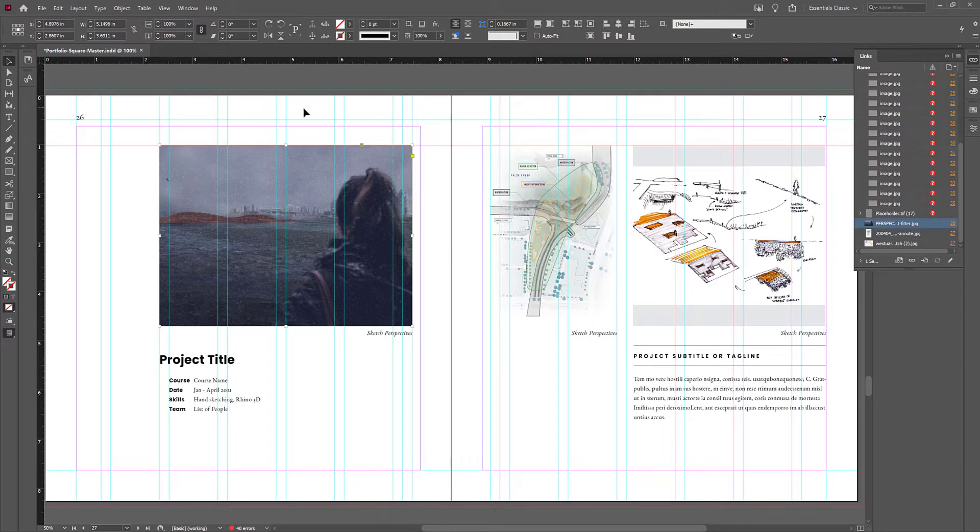
left_click(292, 79)
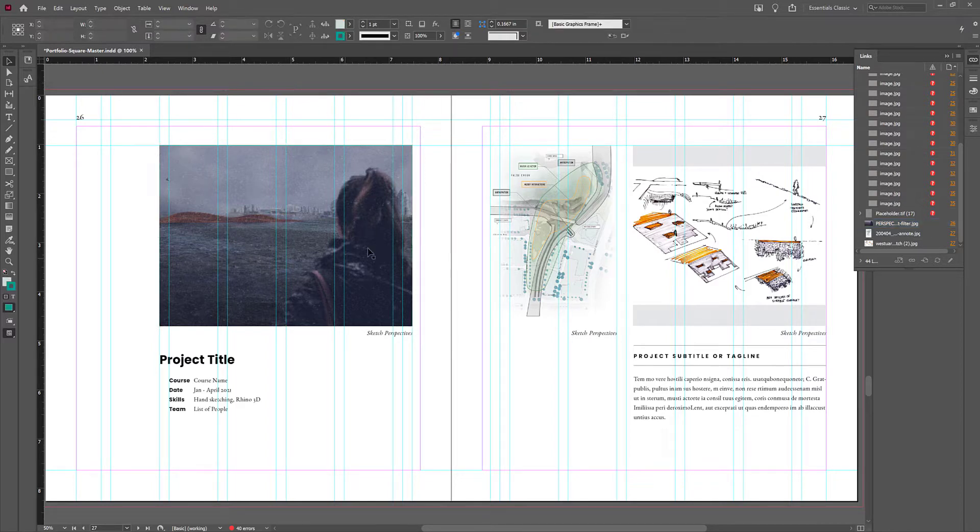